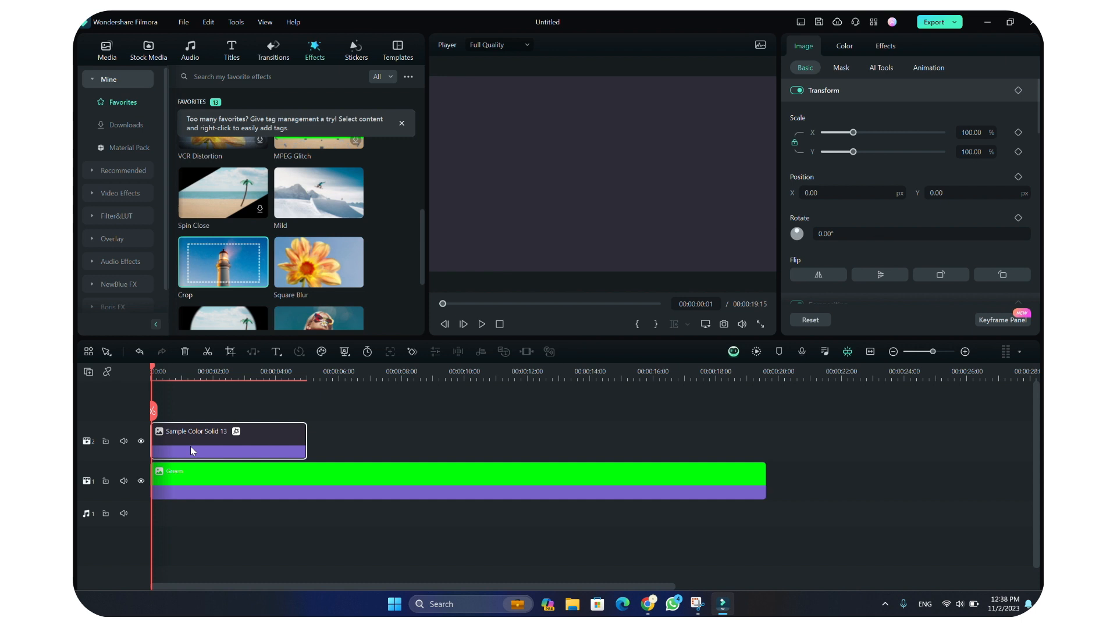
# Step: Crop the dark Sample Color Solid 13 clip to a small rectangle: Left about 57.7, Right 7.2, Top 66.1, Bottom 7.5
pyautogui.click(881, 45)
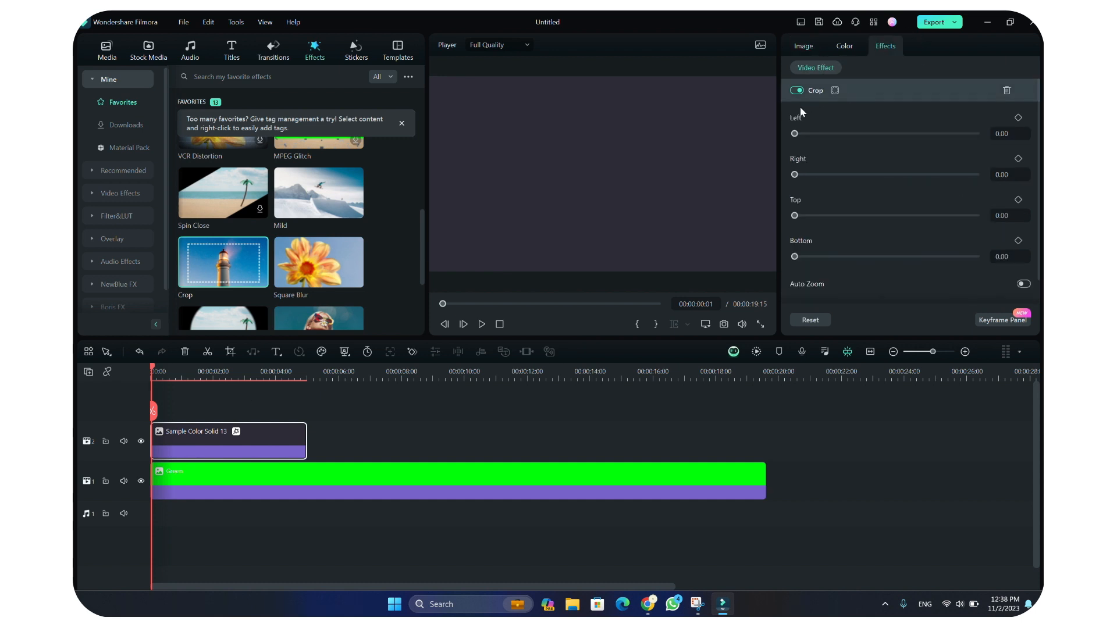
pyautogui.moveTo(794, 134); pyautogui.dragTo(916, 143)
pyautogui.moveTo(795, 175); pyautogui.dragTo(805, 177)
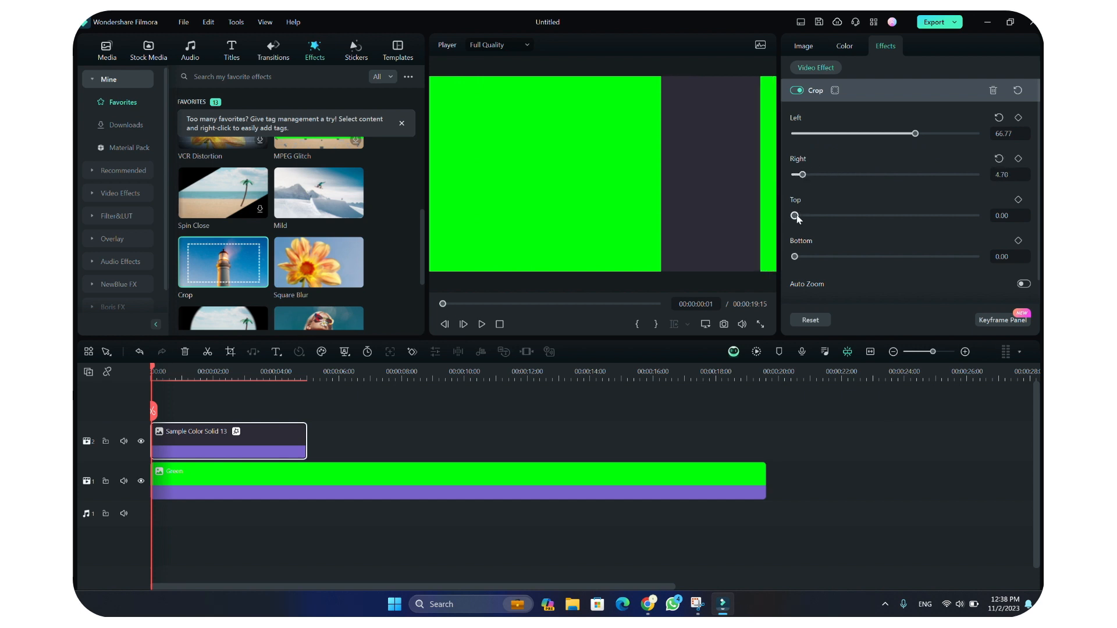
pyautogui.moveTo(794, 215); pyautogui.dragTo(908, 277)
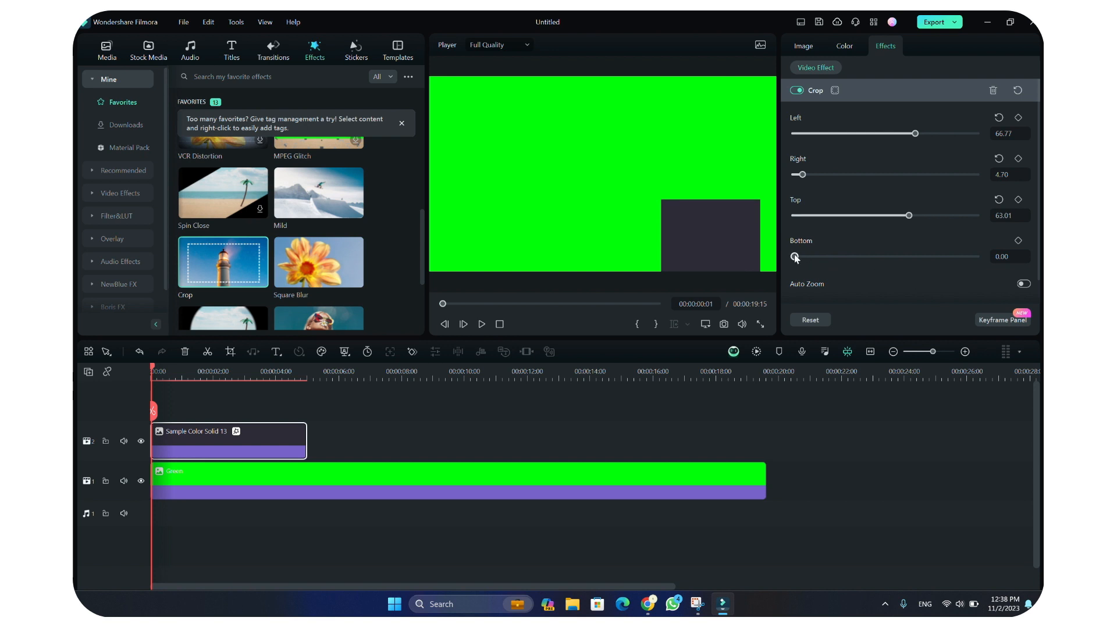
pyautogui.moveTo(795, 261); pyautogui.dragTo(811, 258)
pyautogui.click(908, 134)
pyautogui.moveTo(909, 215); pyautogui.dragTo(914, 215)
pyautogui.moveTo(802, 174); pyautogui.dragTo(807, 176)
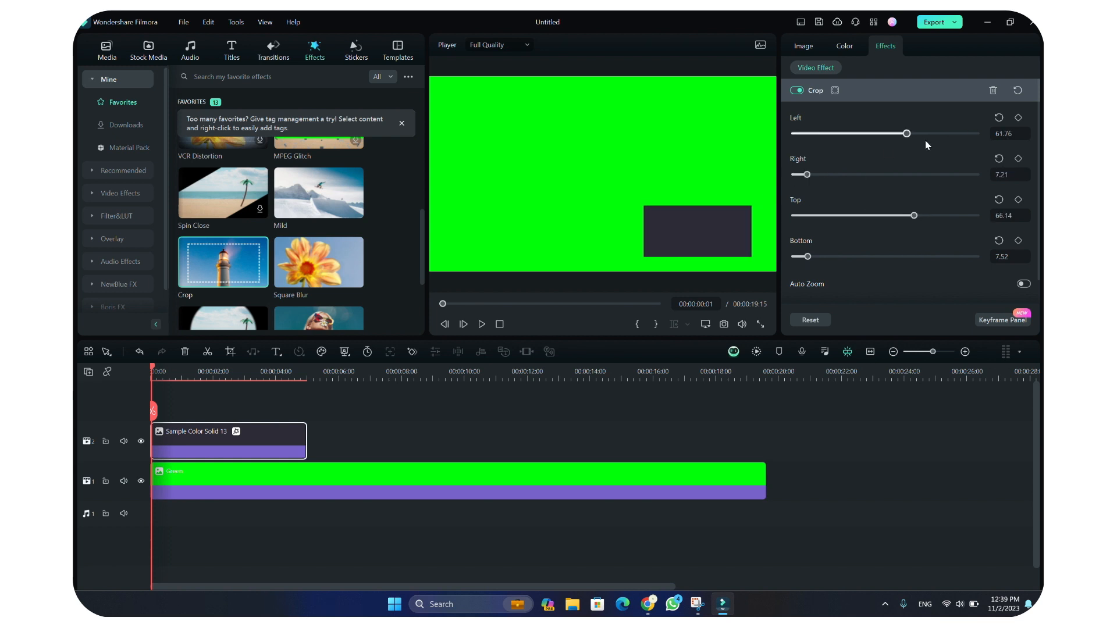
pyautogui.moveTo(907, 133); pyautogui.dragTo(900, 135)
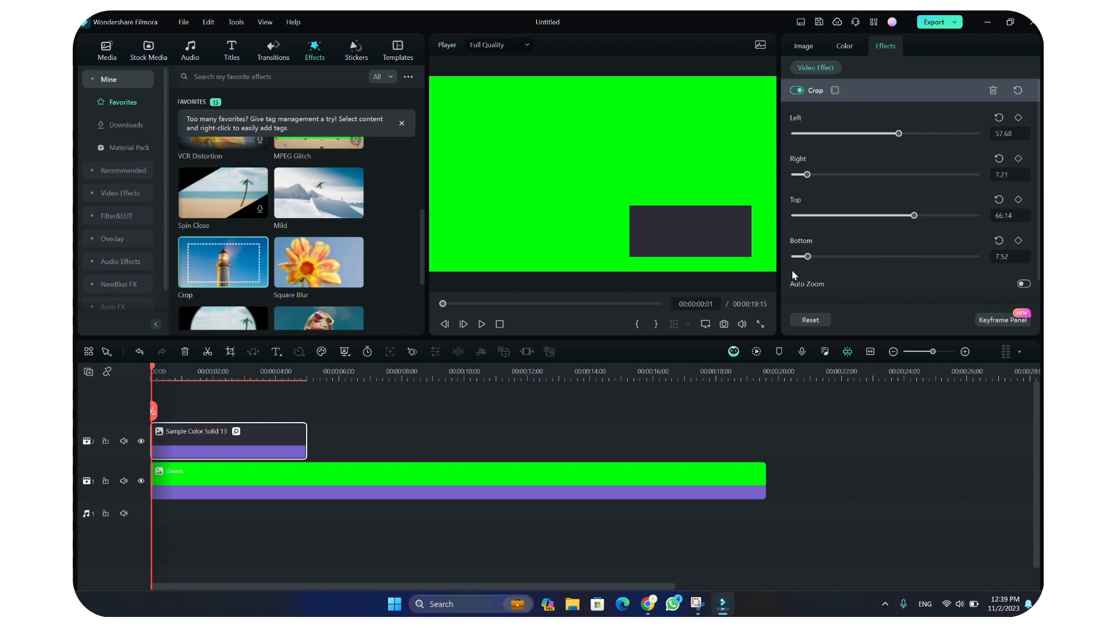
# Step: Darken the Sample Color Solid 13 clip by lowering its Brightness to -34
pyautogui.click(844, 47)
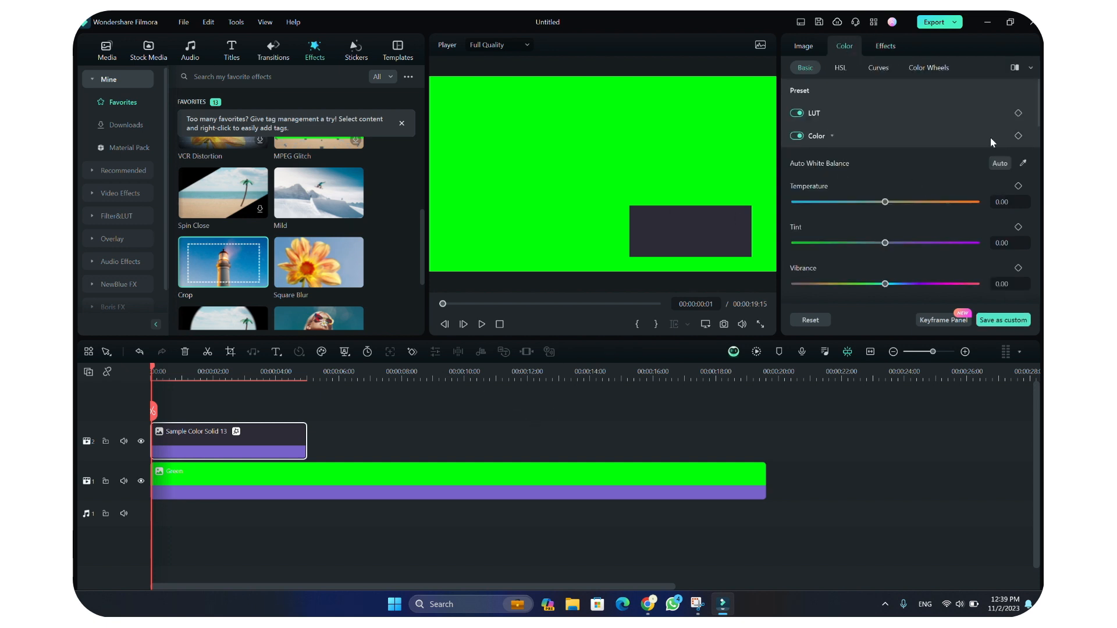
pyautogui.scroll(-5, 1025, 138)
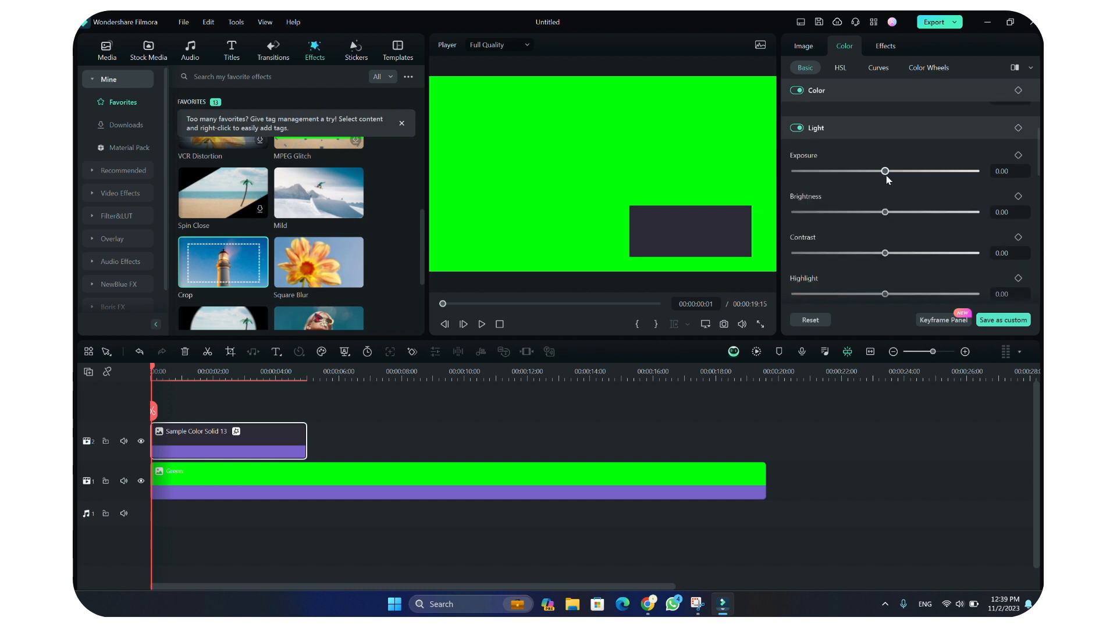
pyautogui.moveTo(884, 211); pyautogui.dragTo(857, 213)
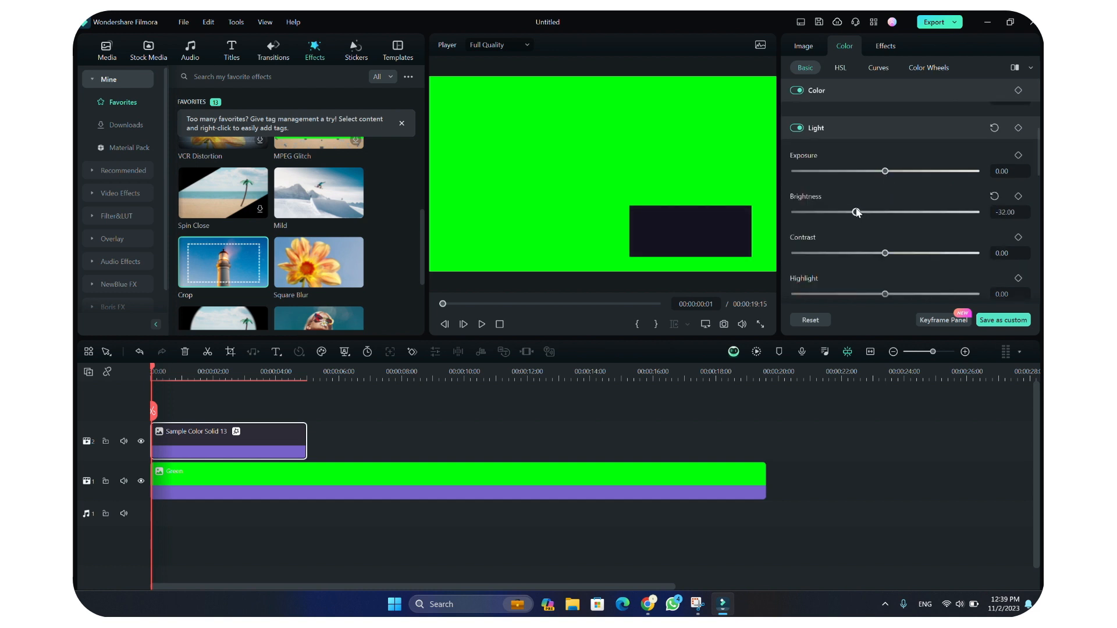
pyautogui.click(647, 604)
pyautogui.click(720, 607)
# Step: Add timeline markers at 00:00:00:01 and 00:00:00:15
pyautogui.click(605, 429)
pyautogui.moveTo(341, 373); pyautogui.dragTo(516, 387)
pyautogui.press('Left')
pyautogui.press('Left')
pyautogui.press('Right')
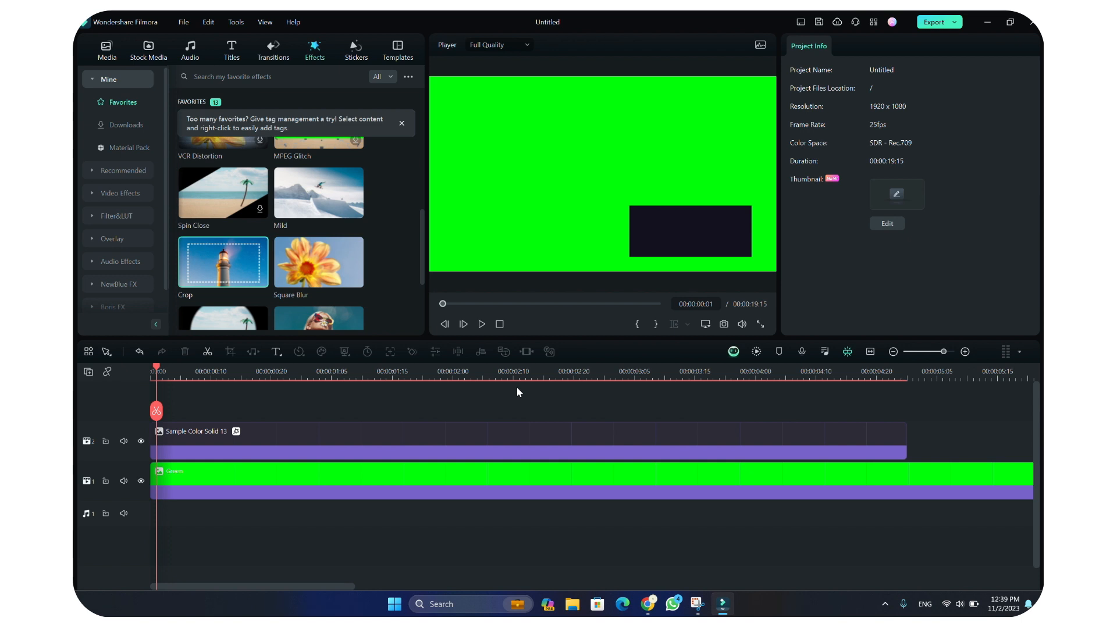
pyautogui.click(779, 351)
pyautogui.press('space')
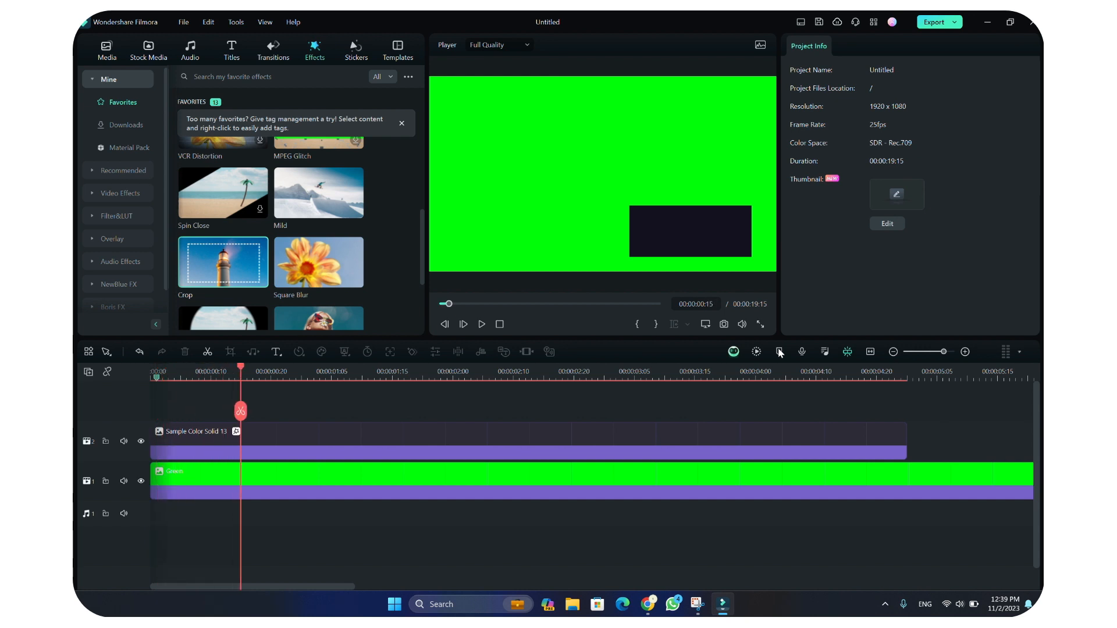
pyautogui.click(779, 351)
# Step: Add Transform keyframes to the Sample Color Solid 13 clip at the 00:00:00:15 and 00:00:00:01 markers
pyautogui.click(415, 440)
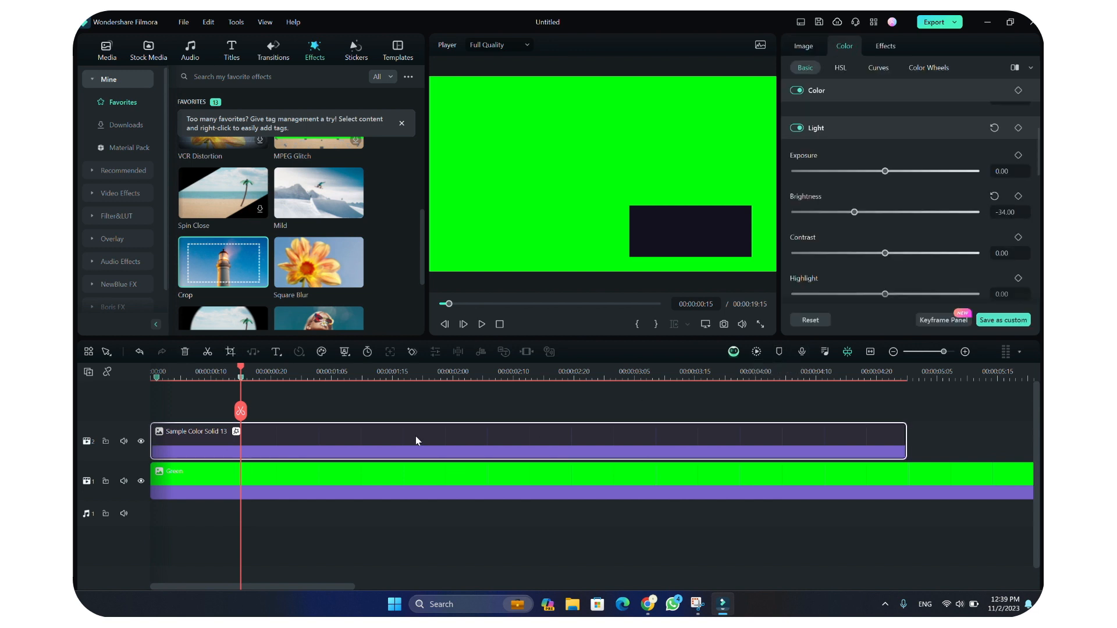
pyautogui.click(808, 46)
pyautogui.click(1018, 90)
pyautogui.moveTo(240, 410); pyautogui.dragTo(156, 410)
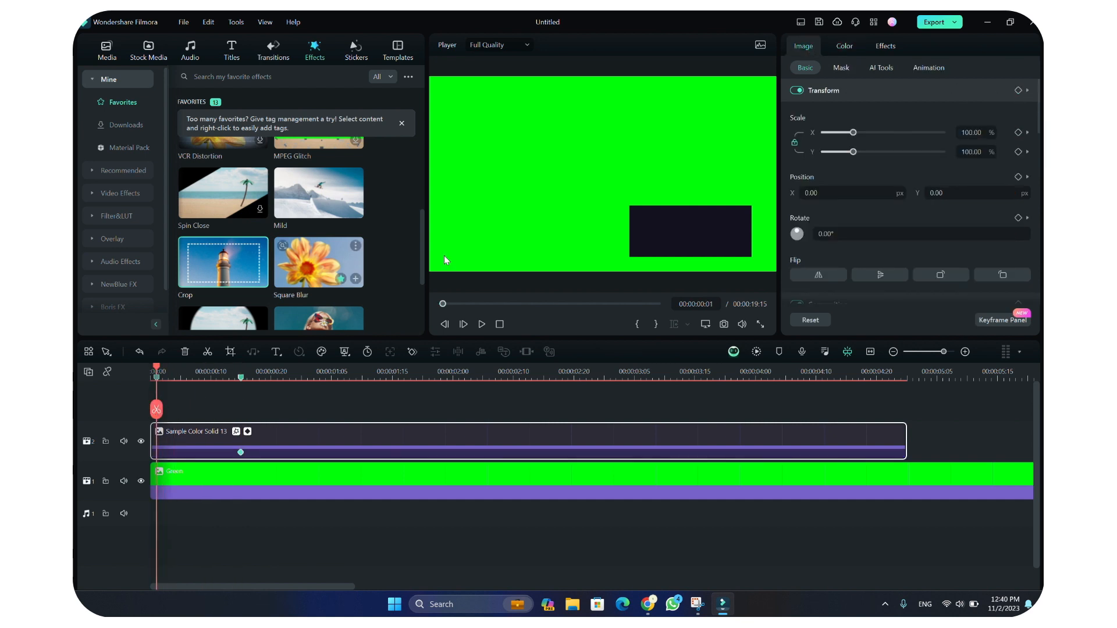
pyautogui.click(1018, 90)
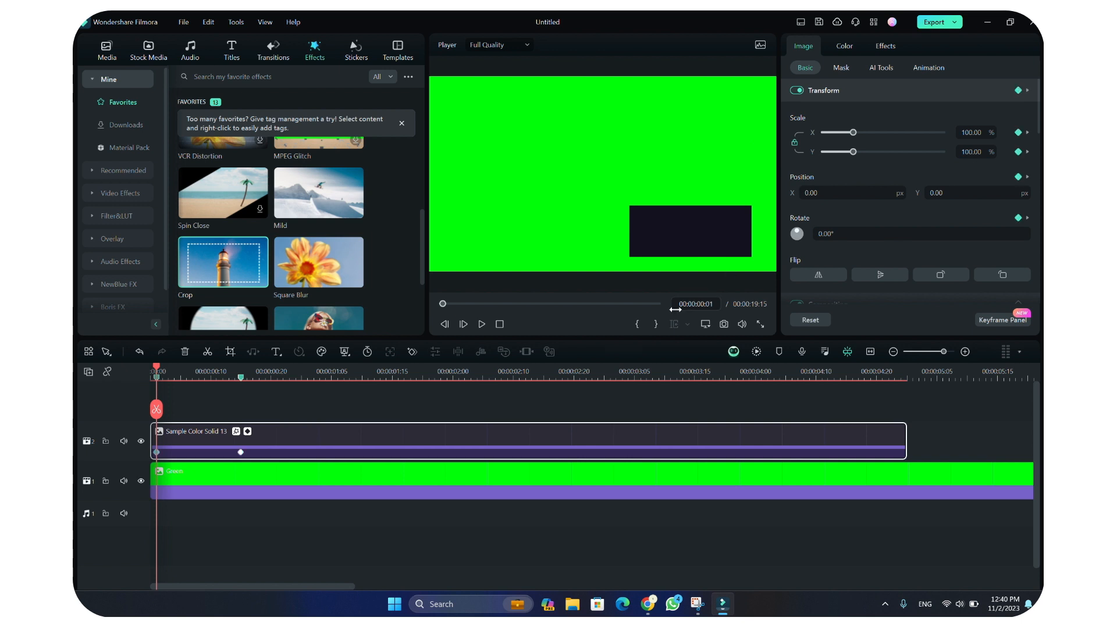
pyautogui.click(491, 405)
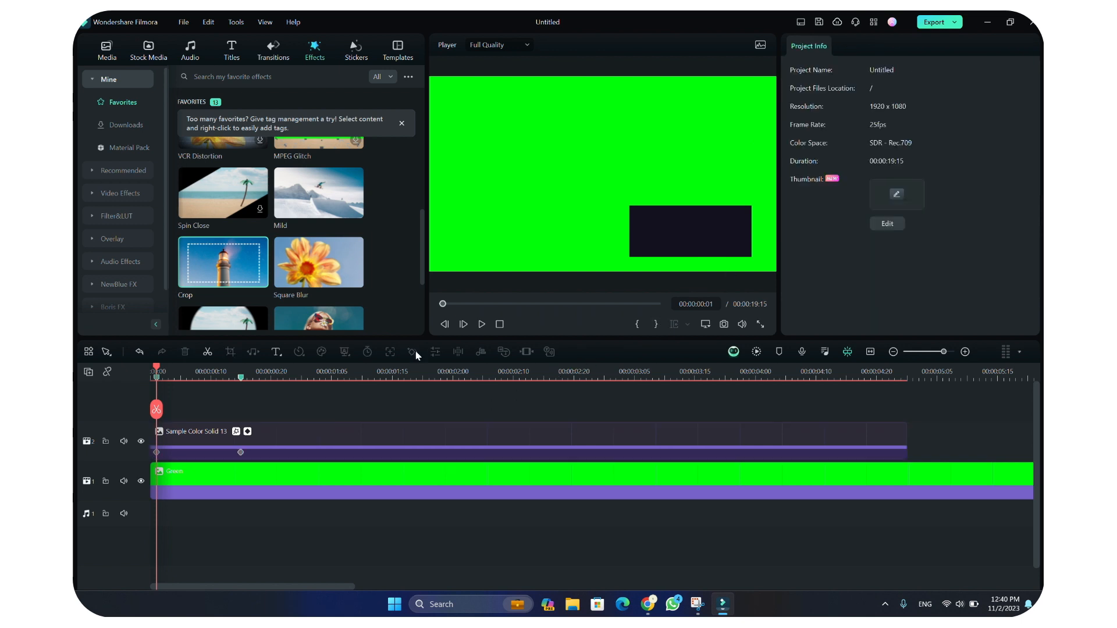
# Step: Add a Green solid clip on a new track above the dark clip and lower it to Y position about -1000 px
pyautogui.click(139, 62)
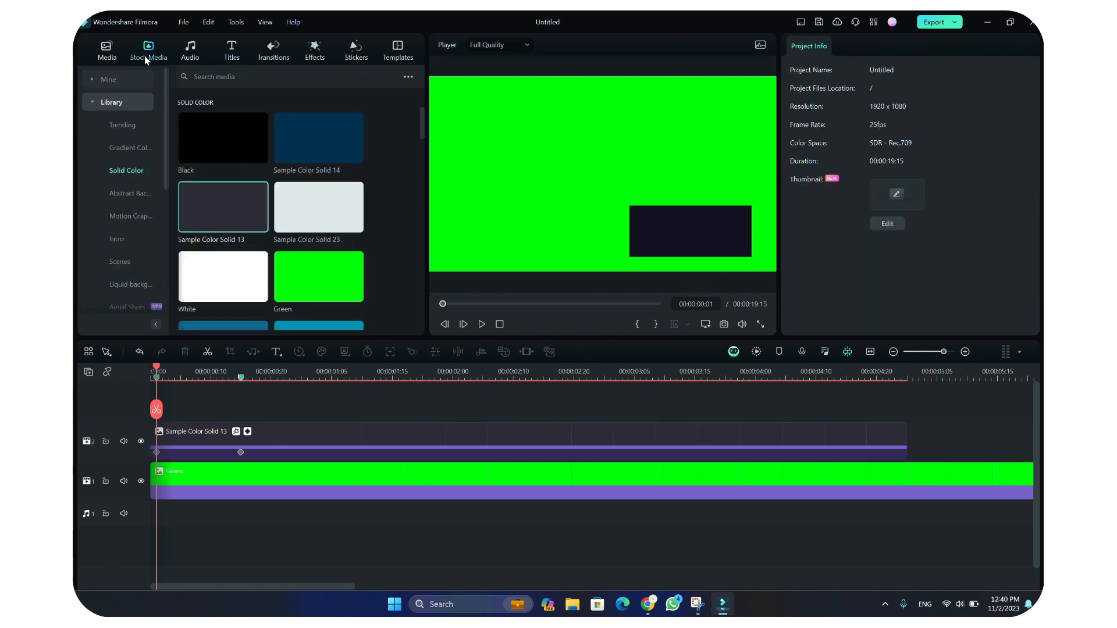
pyautogui.moveTo(319, 299); pyautogui.dragTo(142, 398)
pyautogui.moveTo(596, 152); pyautogui.dragTo(594, 333)
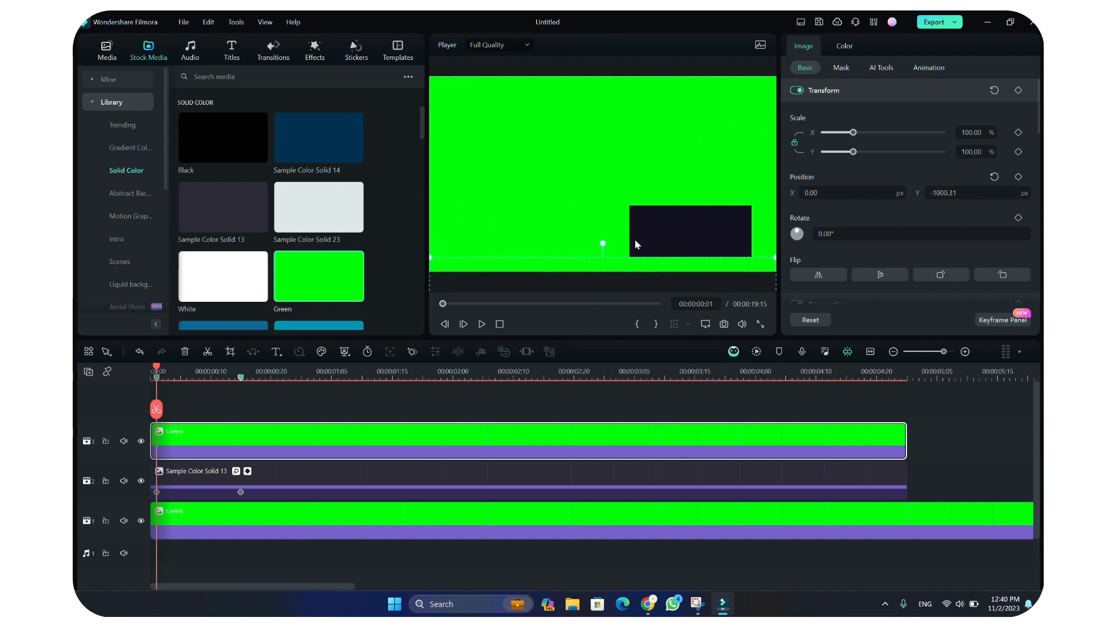
pyautogui.click(421, 393)
# Step: Lower the dark clip at its first keyframe to Y position about -290 px, hiding it behind the upper green clip
pyautogui.click(421, 474)
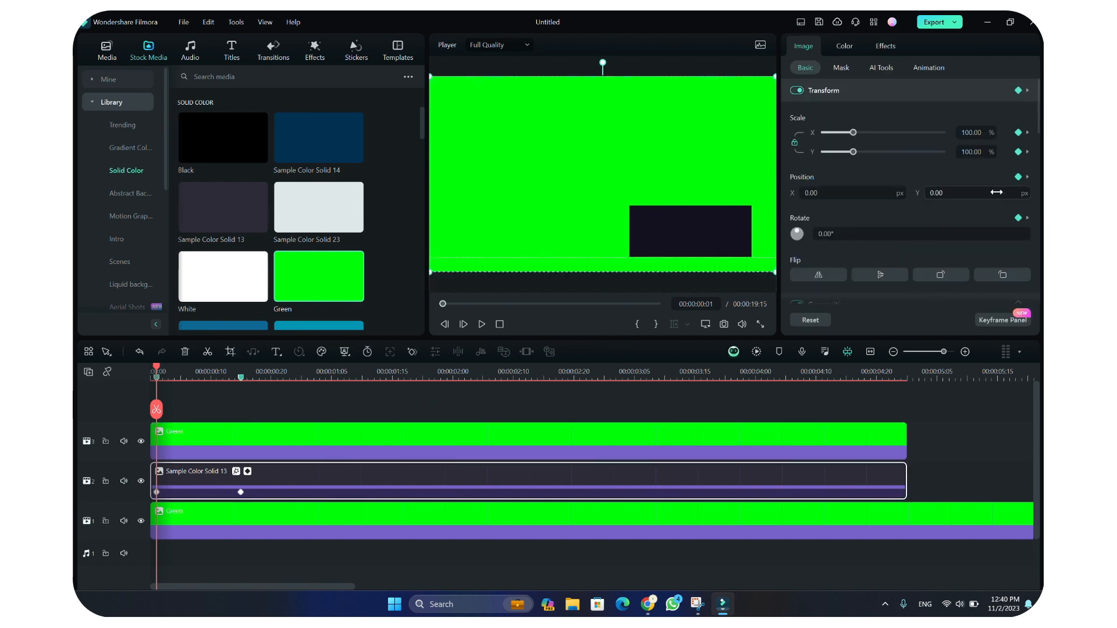
pyautogui.moveTo(997, 193); pyautogui.dragTo(883, 193)
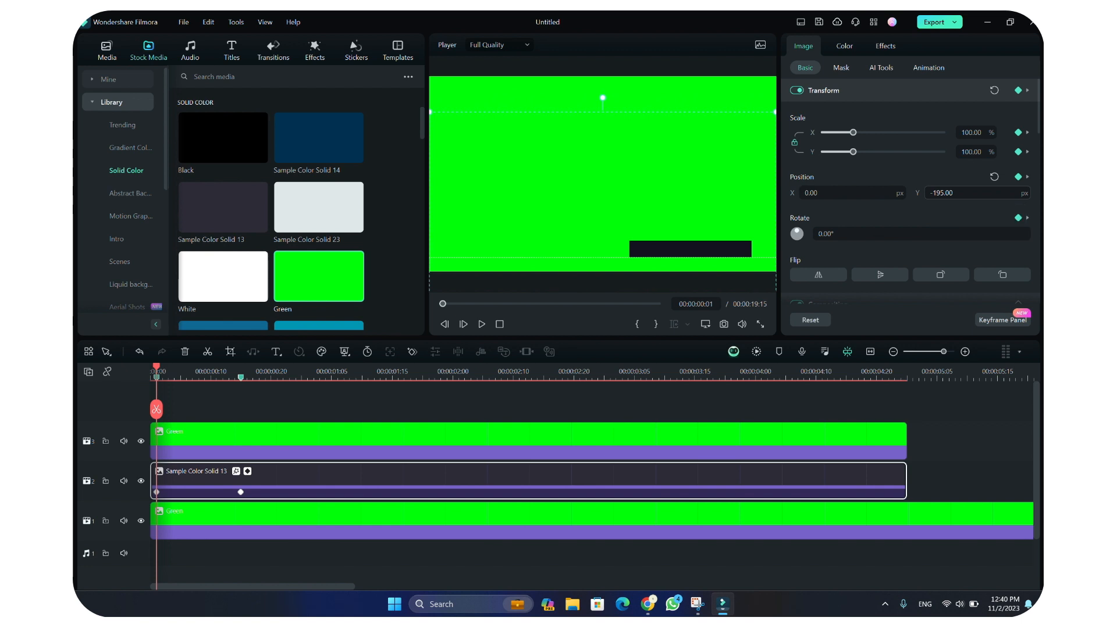
pyautogui.moveTo(966, 192); pyautogui.dragTo(912, 193)
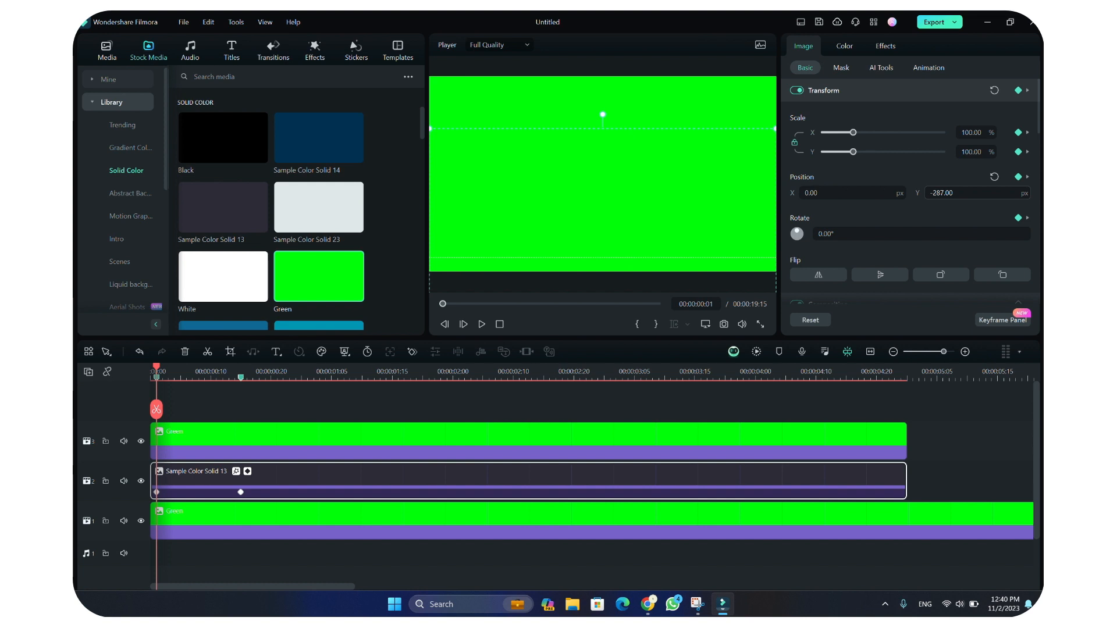
pyautogui.moveTo(912, 193)
pyautogui.mouseDown()
pyautogui.moveTo(936, 192)
pyautogui.moveTo(909, 193)
pyautogui.mouseUp()
# Step: Select the dark clip's transform keyframes in the keyframe graph and apply Curve and Ease out interpolation
pyautogui.moveTo(156, 407); pyautogui.dragTo(204, 393)
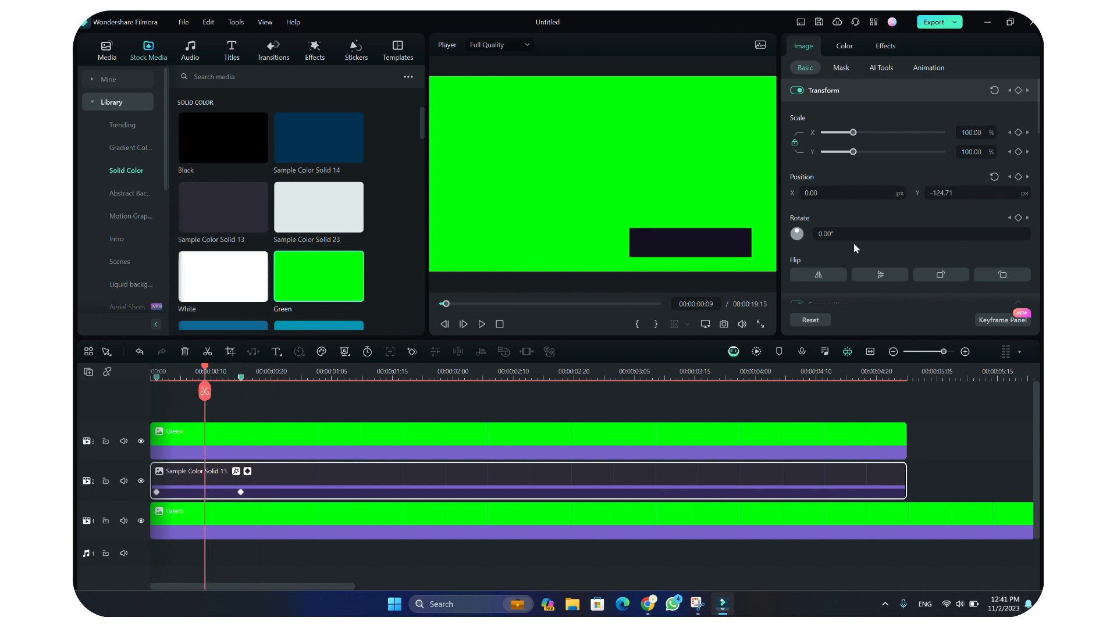
pyautogui.click(988, 320)
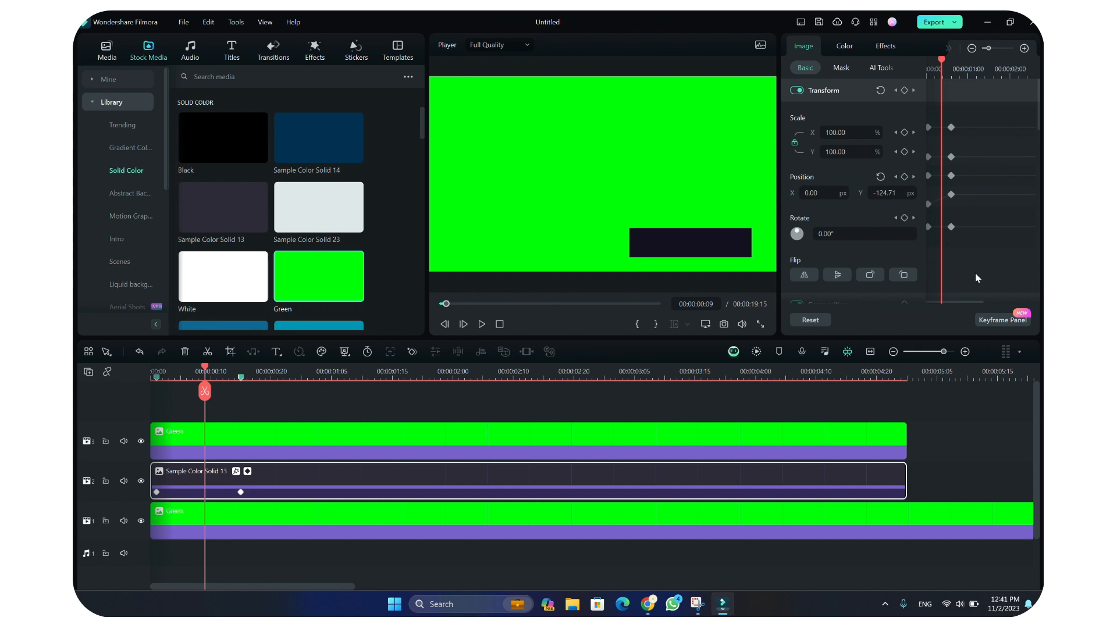
pyautogui.moveTo(967, 233); pyautogui.dragTo(900, 110)
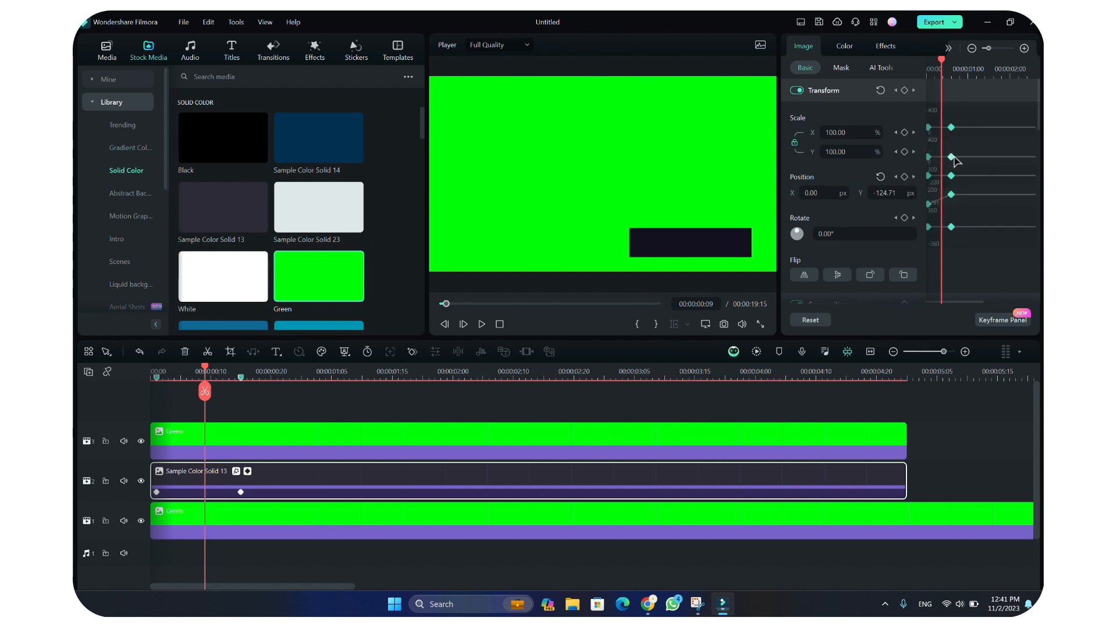
pyautogui.rightClick(952, 159)
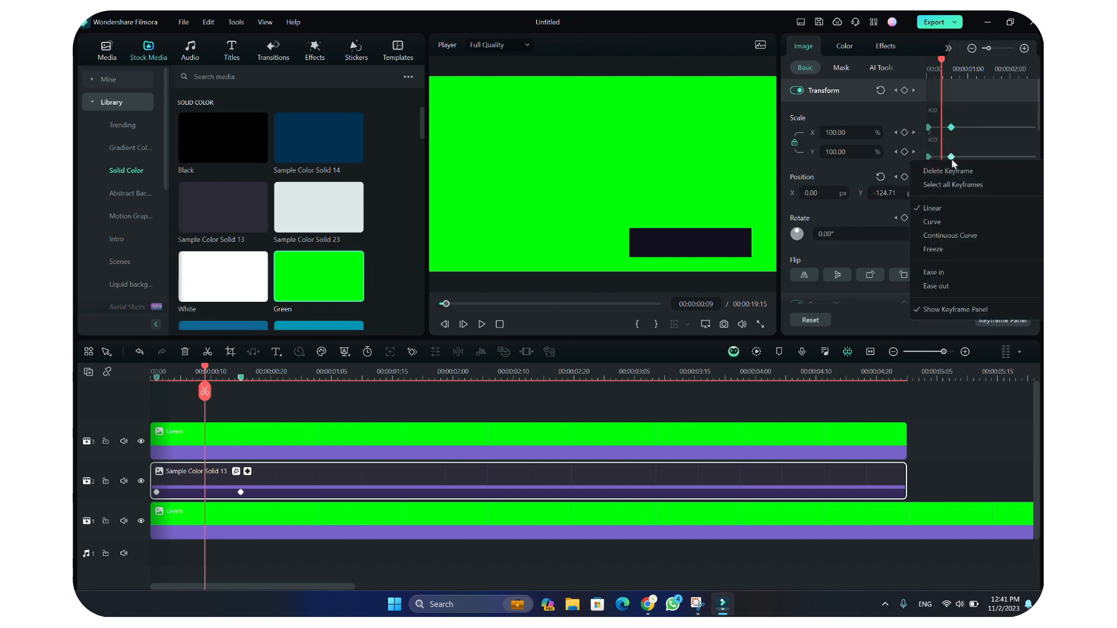
pyautogui.click(938, 225)
pyautogui.click(950, 48)
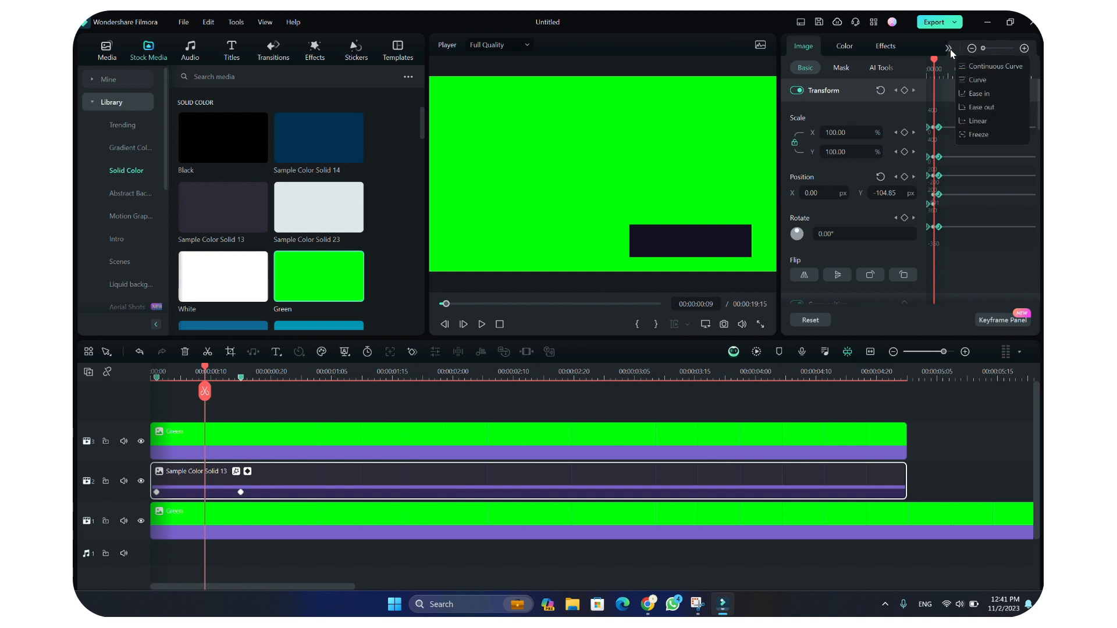
pyautogui.click(990, 108)
# Step: Play the dark rectangle's rise animation from the start and park the playhead at 00:00:00:18
pyautogui.moveTo(198, 400); pyautogui.dragTo(103, 388)
pyautogui.press('space')
pyautogui.press('space')
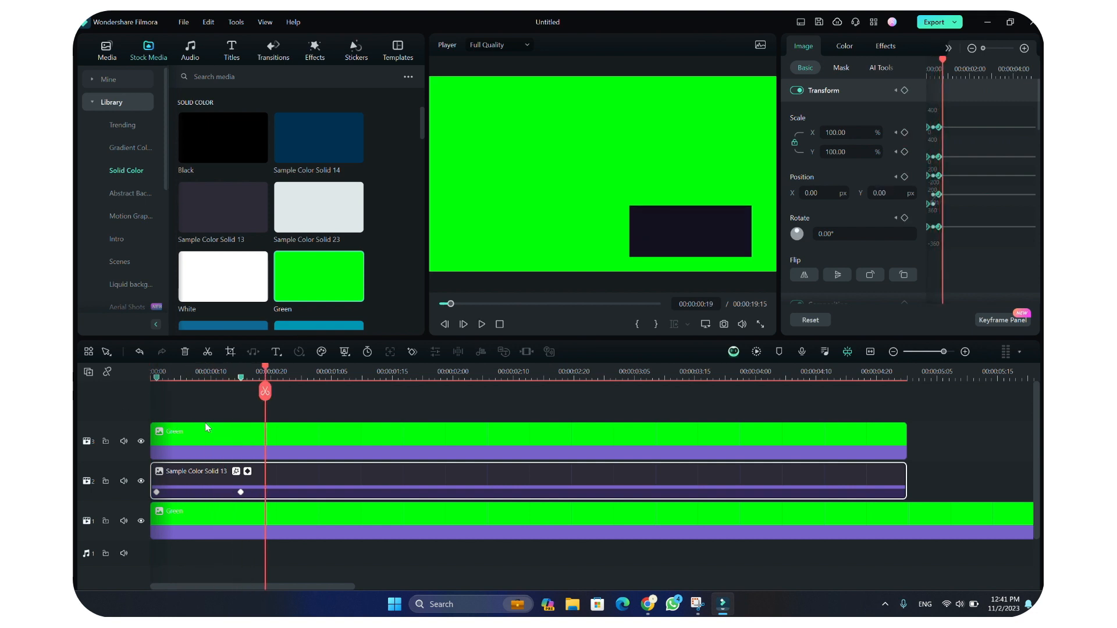
pyautogui.click(256, 393)
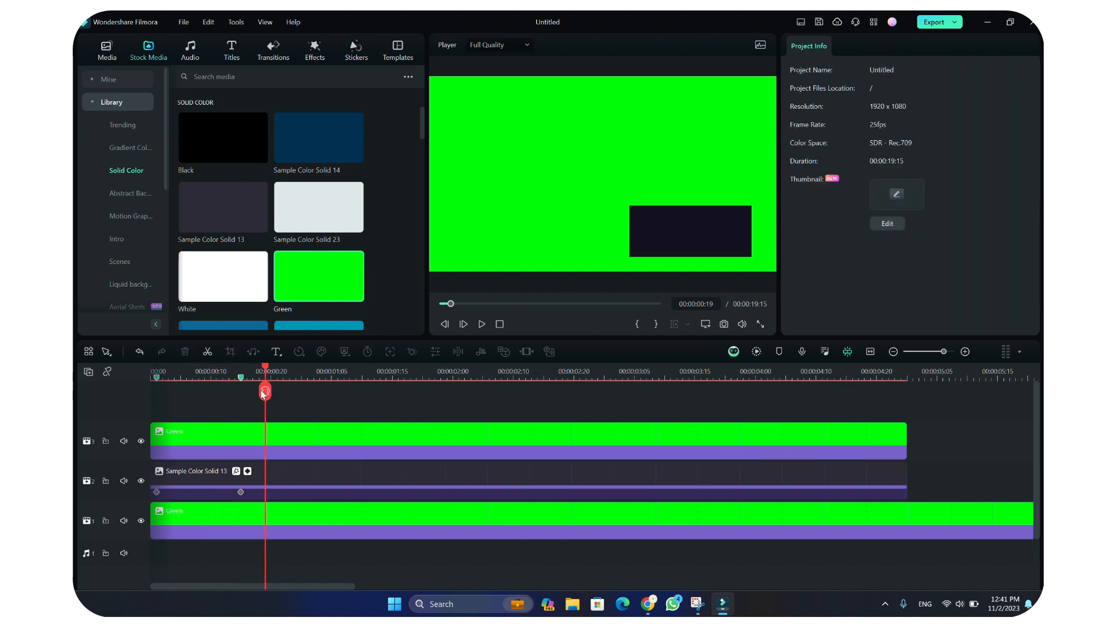
pyautogui.moveTo(265, 388); pyautogui.dragTo(259, 387)
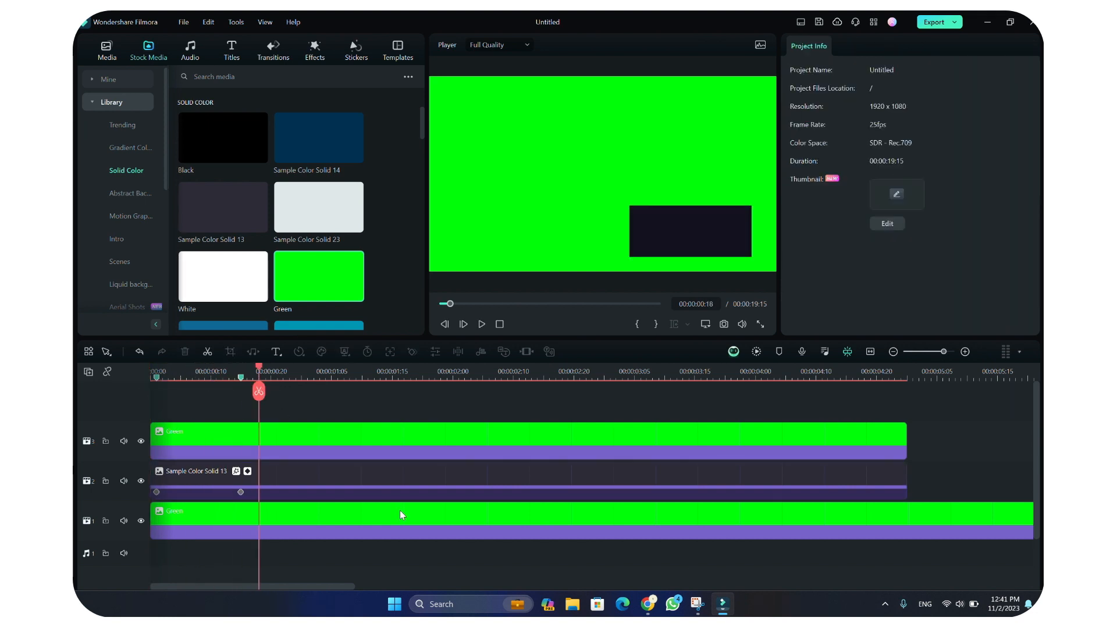
pyautogui.click(650, 605)
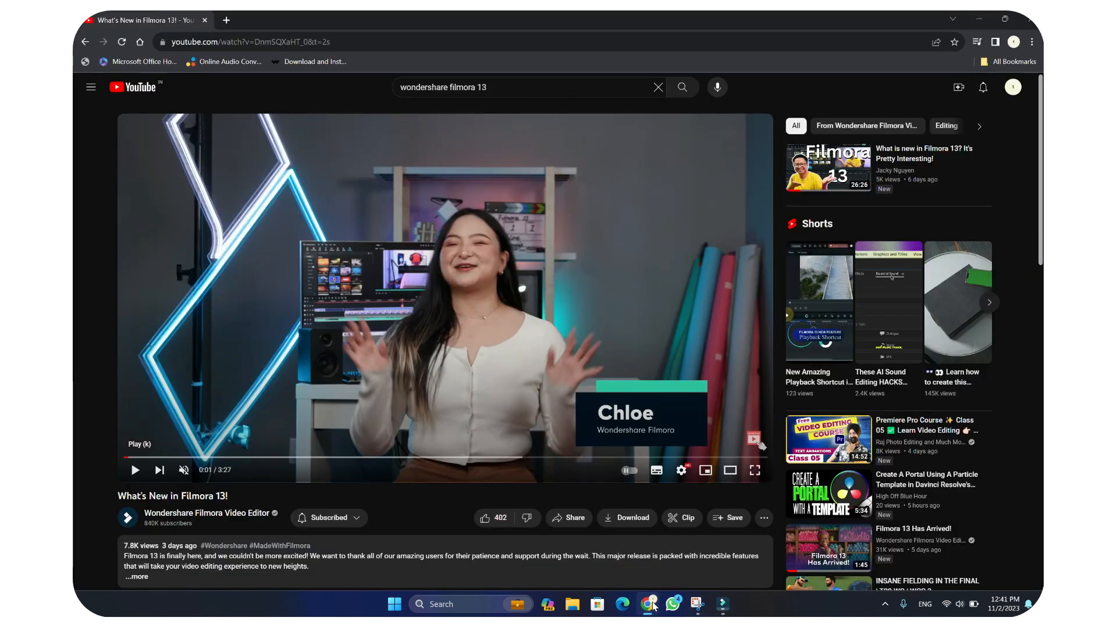
pyautogui.click(723, 604)
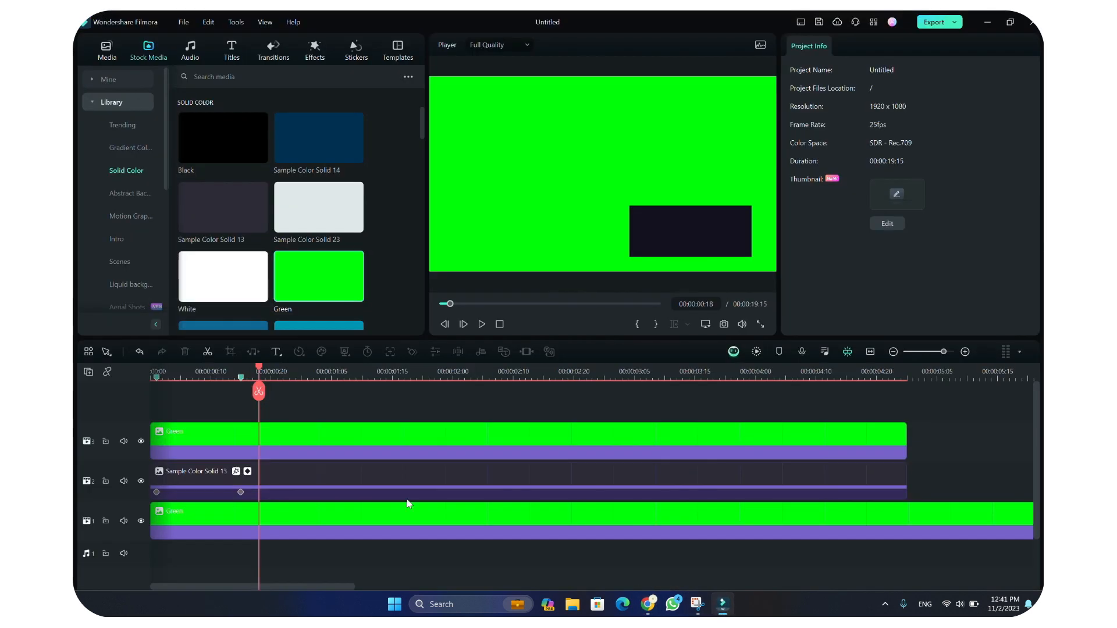
# Step: Add a White solid clip on a new top track and apply the Crop effect to it
pyautogui.moveTo(230, 284); pyautogui.dragTo(163, 405)
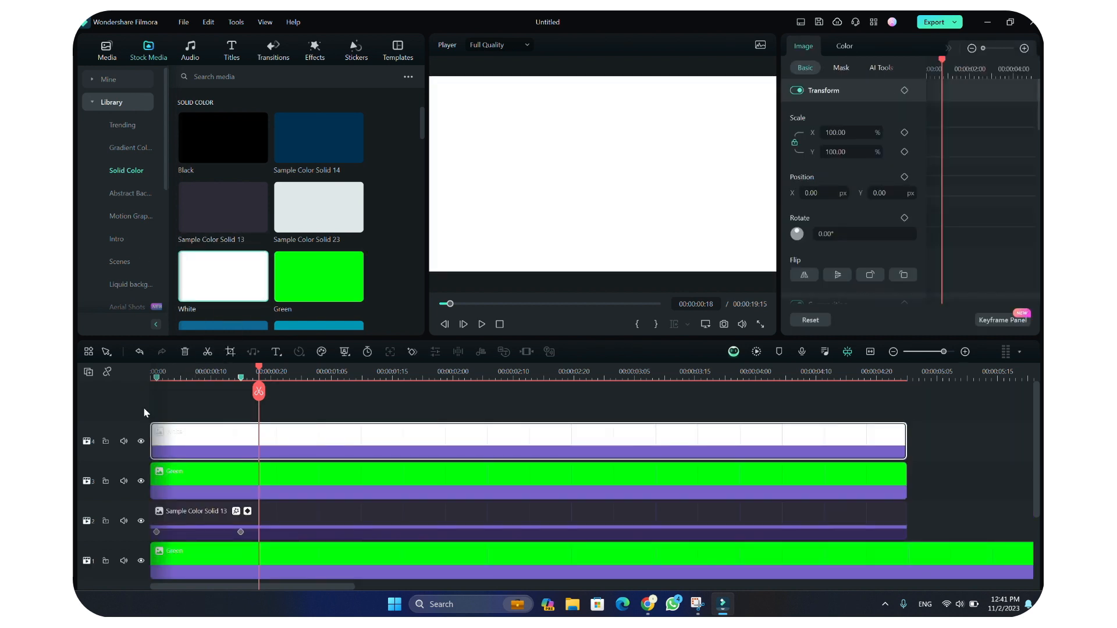
pyautogui.click(312, 50)
pyautogui.moveTo(203, 243); pyautogui.dragTo(190, 434)
pyautogui.click(1001, 320)
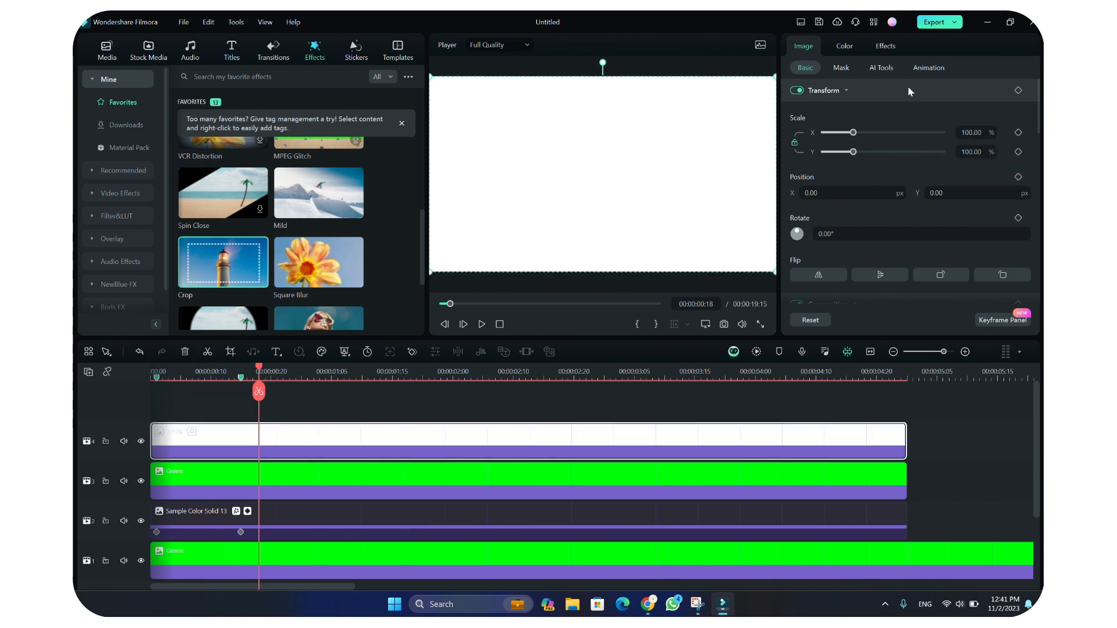
# Step: Crop the White clip with Left about 60.5, Top about 13.8 and Bottom about 33.2
pyautogui.click(885, 46)
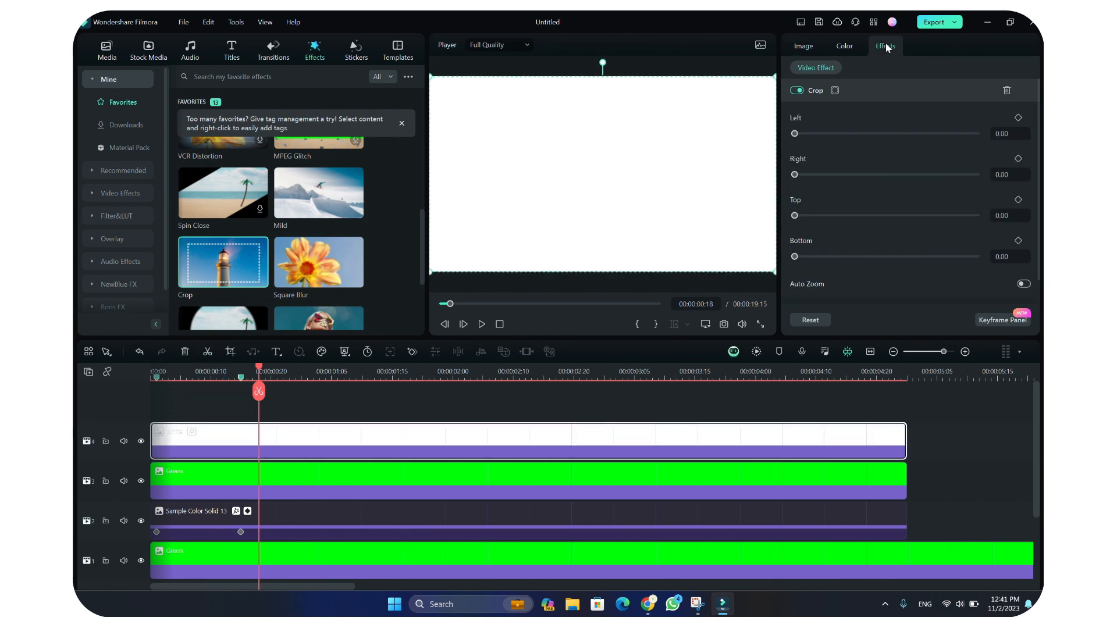
pyautogui.moveTo(794, 134); pyautogui.dragTo(906, 147)
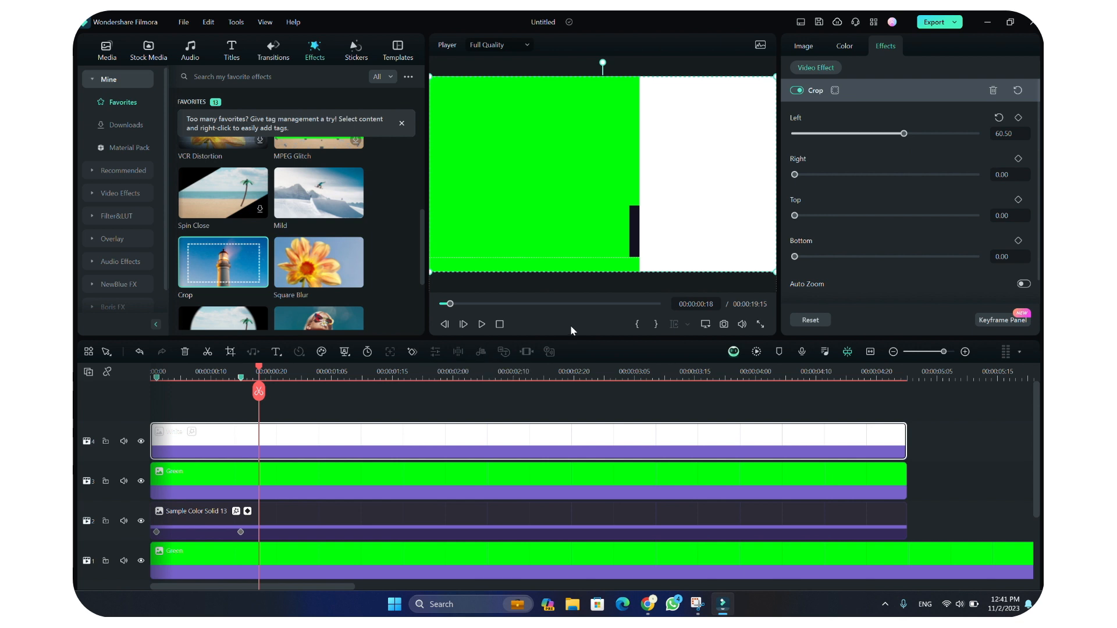
pyautogui.moveTo(794, 217); pyautogui.dragTo(818, 217)
pyautogui.moveTo(795, 257); pyautogui.dragTo(855, 257)
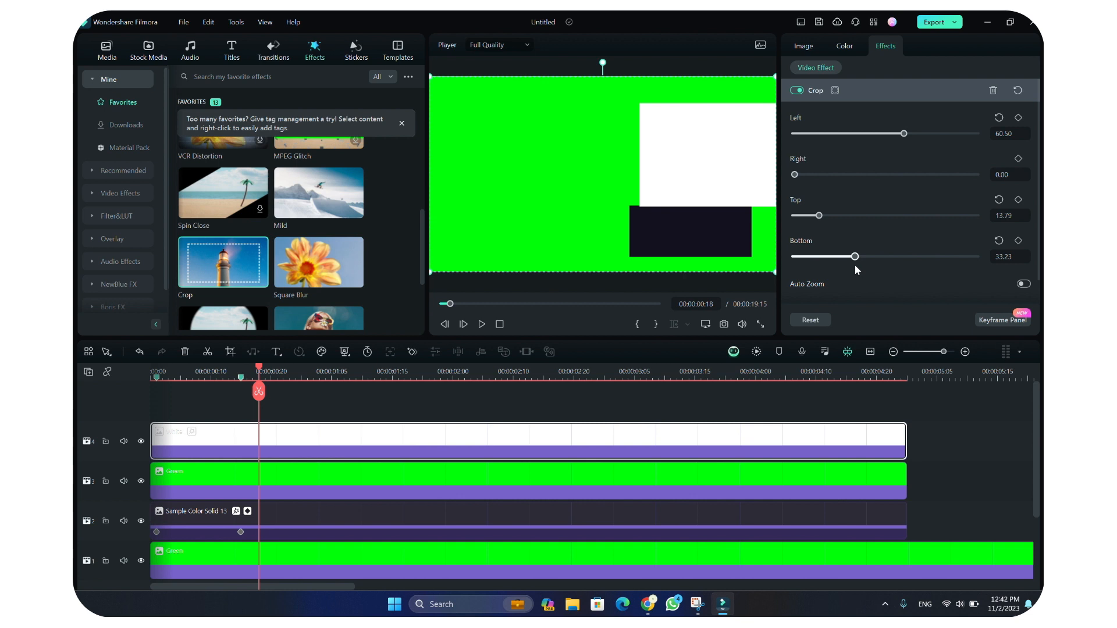
# Step: Reorder the clips so the dark solid sits on track 4, White on track 3 and the short Green clip on track 2
pyautogui.click(403, 515)
pyautogui.moveTo(403, 515); pyautogui.dragTo(384, 407)
pyautogui.moveTo(319, 494); pyautogui.dragTo(305, 546)
pyautogui.moveTo(281, 441); pyautogui.dragTo(277, 471)
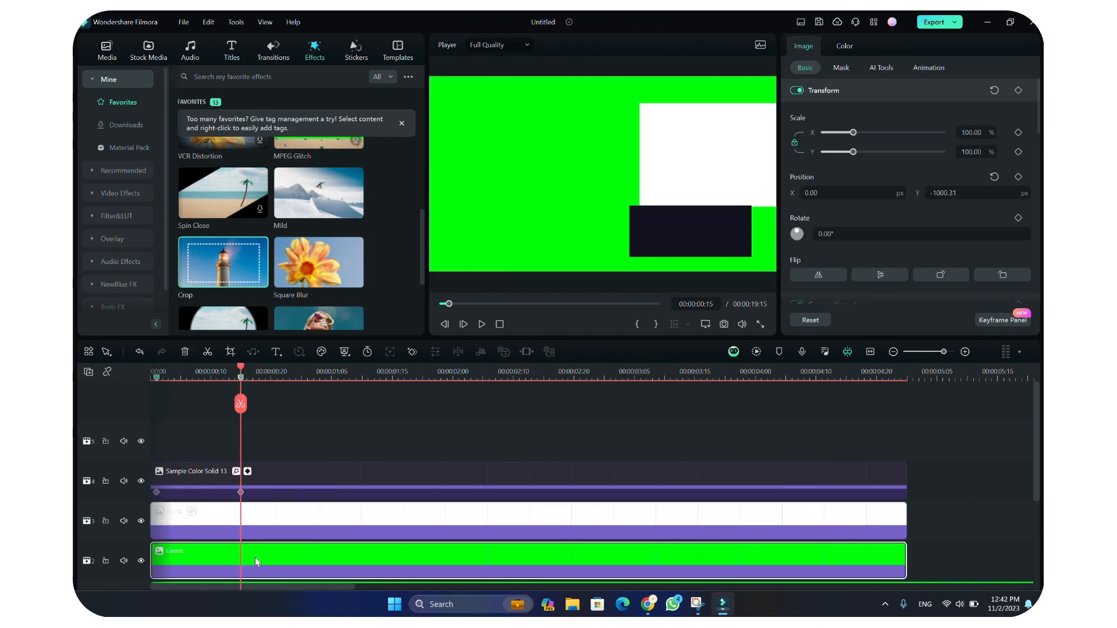
# Step: Reorder the clips so the short Green clip sits on track 4, the dark solid on track 3 and White on track 2
pyautogui.moveTo(254, 557); pyautogui.dragTo(224, 407)
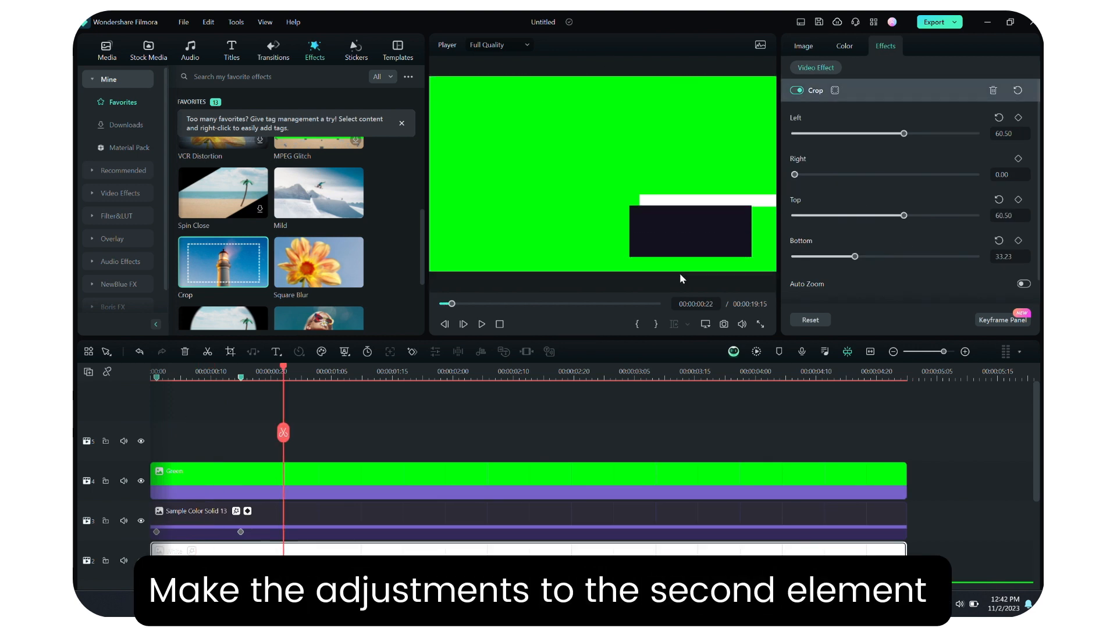
pyautogui.click(646, 518)
pyautogui.click(644, 473)
# Step: Crop the White clip with Top 60.50 and Right 7.21 so it forms a bar above the dark rectangle
pyautogui.click(652, 552)
pyautogui.click(886, 46)
pyautogui.click(1005, 175)
pyautogui.write('7.21')
pyautogui.press('Return')
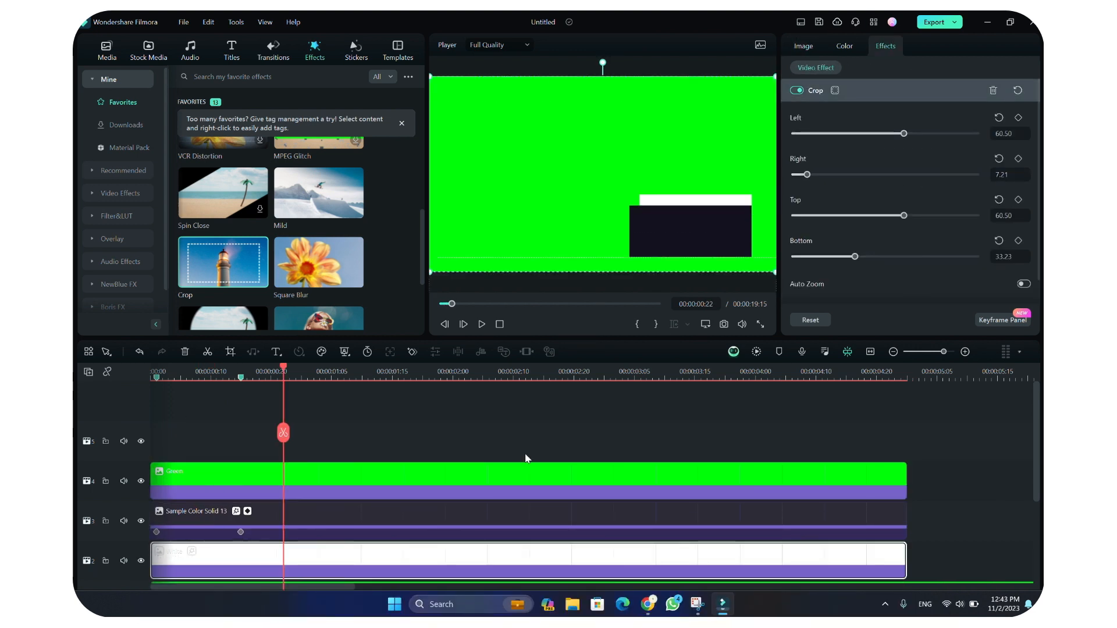
# Step: Add transform keyframes to the White clip at 00:00:00:01 and 00:00:00:15
pyautogui.moveTo(283, 432); pyautogui.dragTo(123, 421)
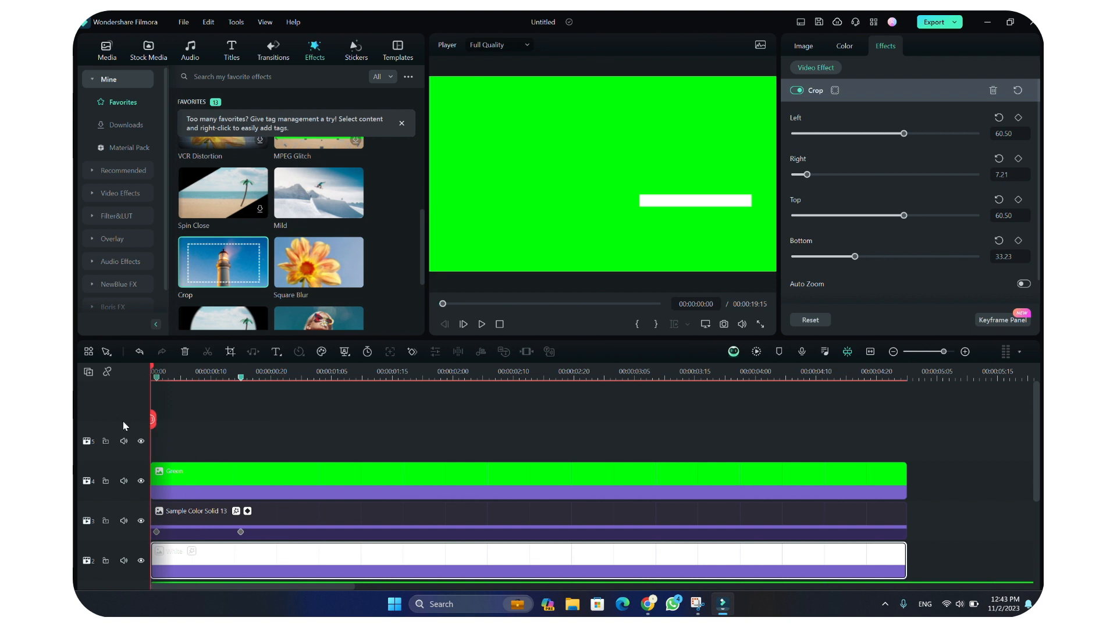
pyautogui.click(208, 579)
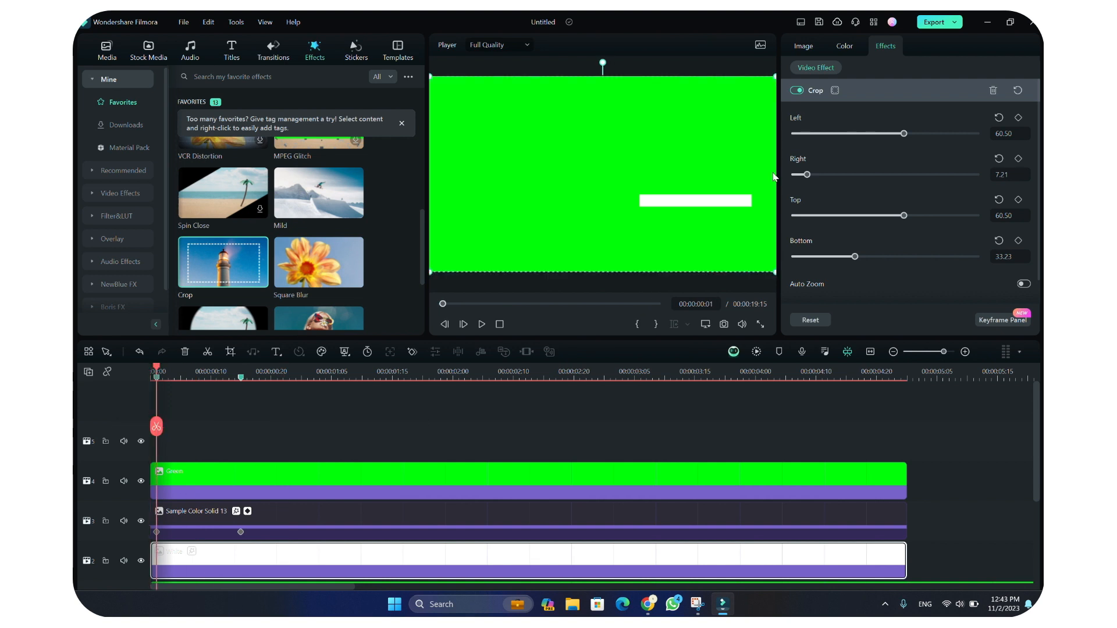
pyautogui.click(806, 47)
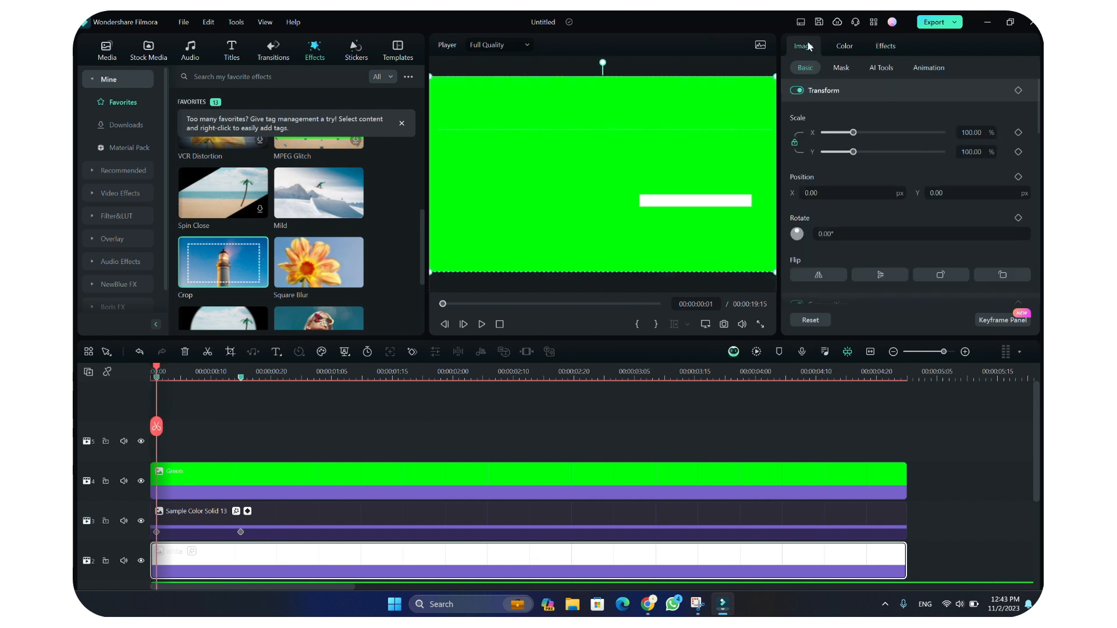
pyautogui.click(1018, 90)
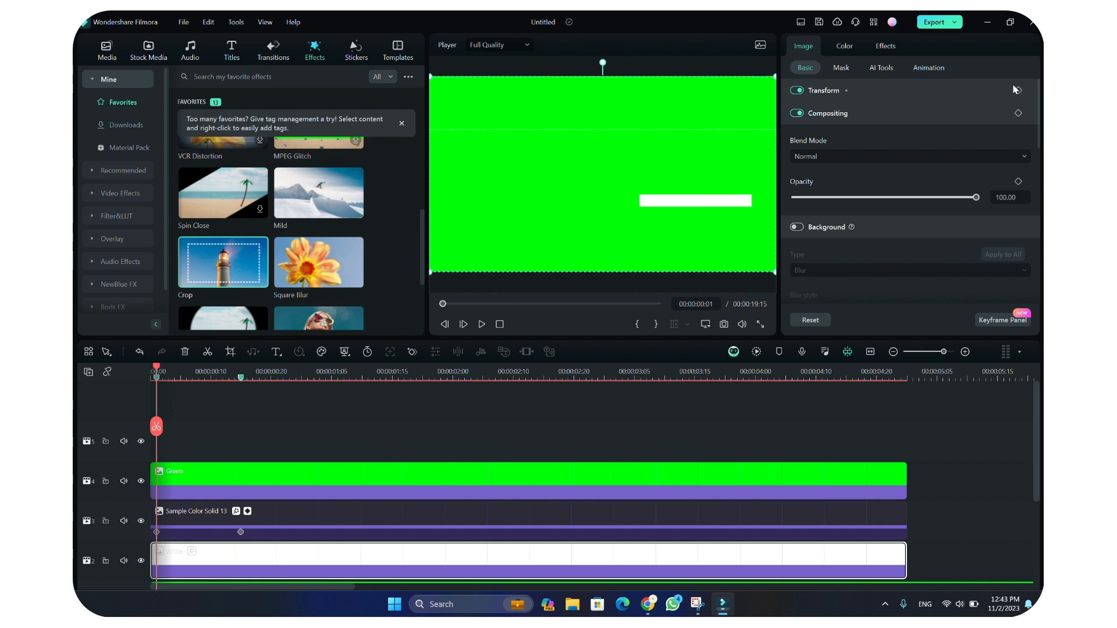
pyautogui.click(855, 115)
pyautogui.moveTo(156, 426); pyautogui.dragTo(243, 442)
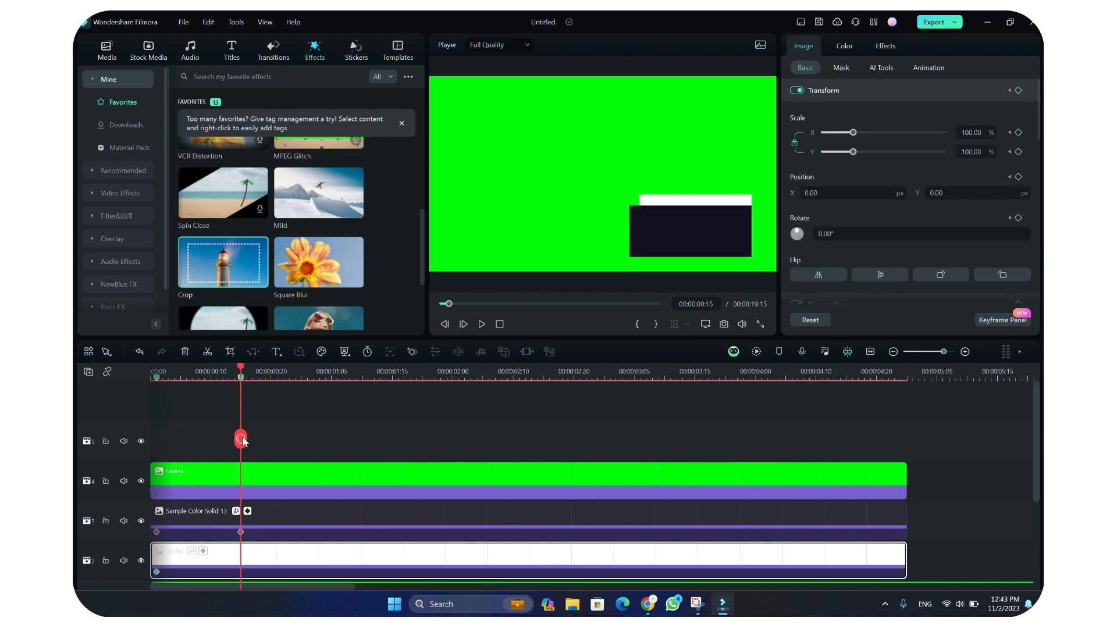
pyautogui.click(1018, 90)
# Step: Set the White clip's Y position to -348 px at its first keyframe, 00:00:00:01
pyautogui.moveTo(236, 446); pyautogui.dragTo(161, 447)
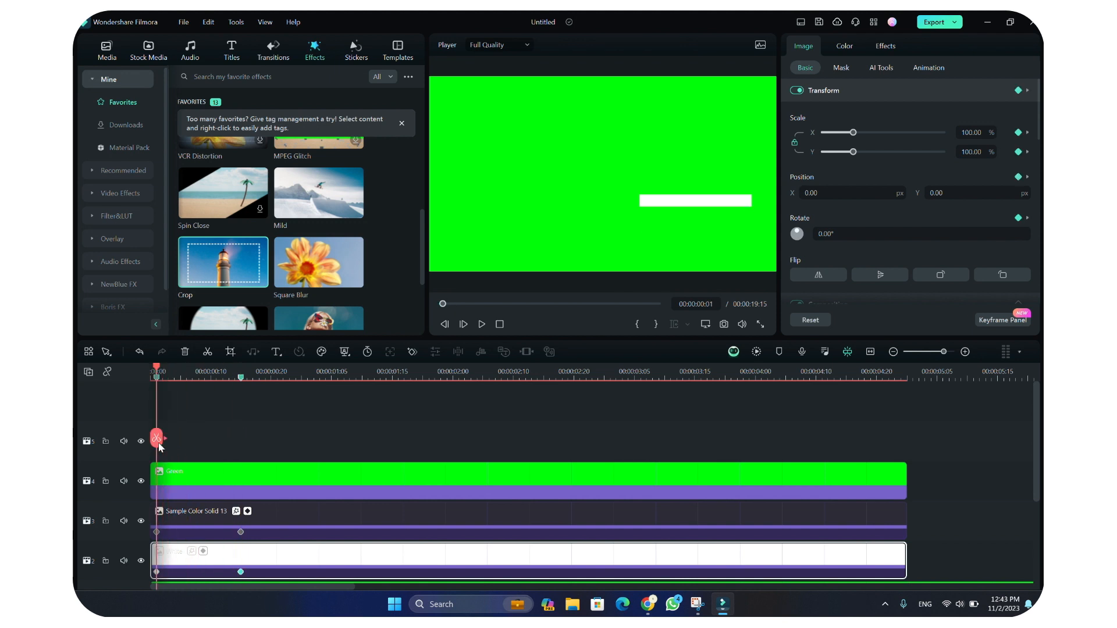
pyautogui.click(960, 193)
pyautogui.write('-72')
pyautogui.press('Return')
pyautogui.moveTo(941, 192); pyautogui.dragTo(786, 193)
pyautogui.moveTo(981, 188); pyautogui.dragTo(975, 188)
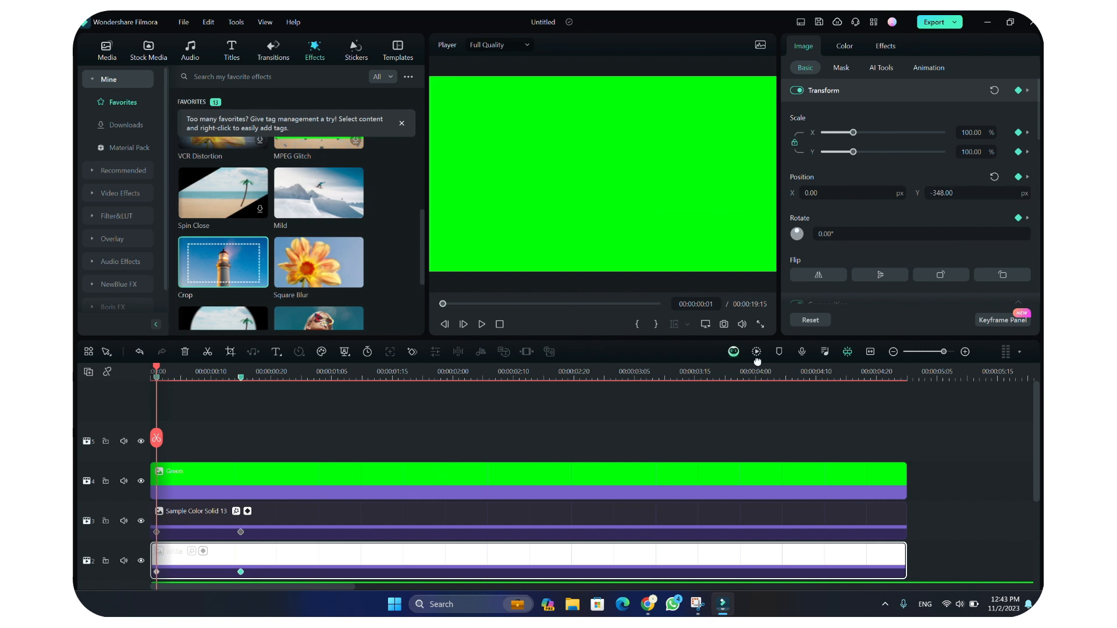
# Step: Apply Ease out to the White clip's transform keyframes at 00:00:00:15
pyautogui.click(988, 322)
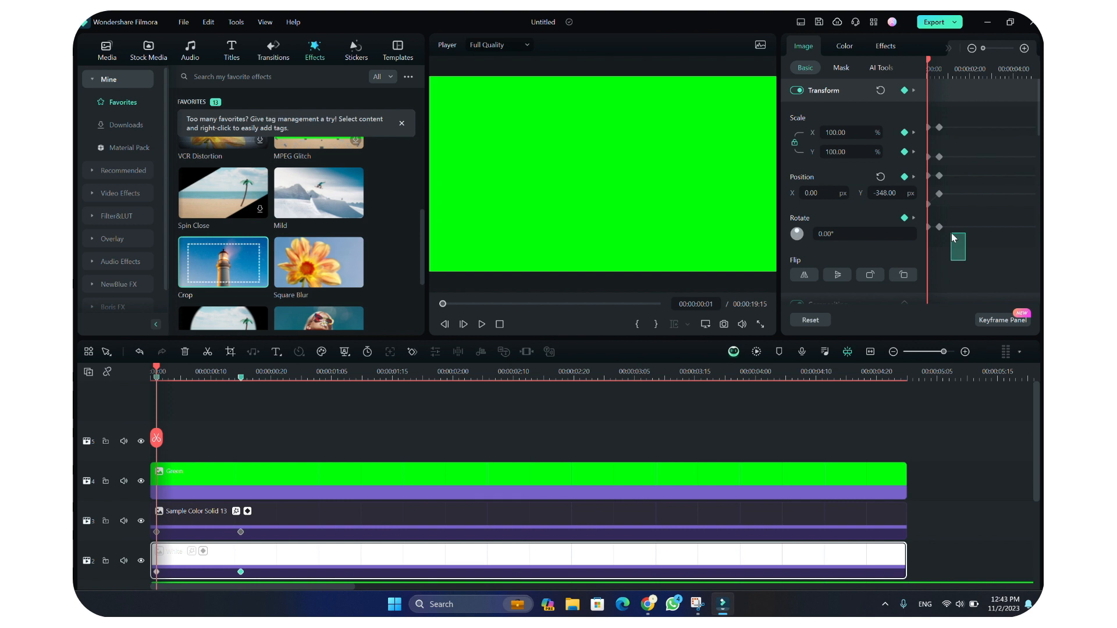
pyautogui.rightClick(939, 156)
pyautogui.click(943, 201)
pyautogui.click(947, 51)
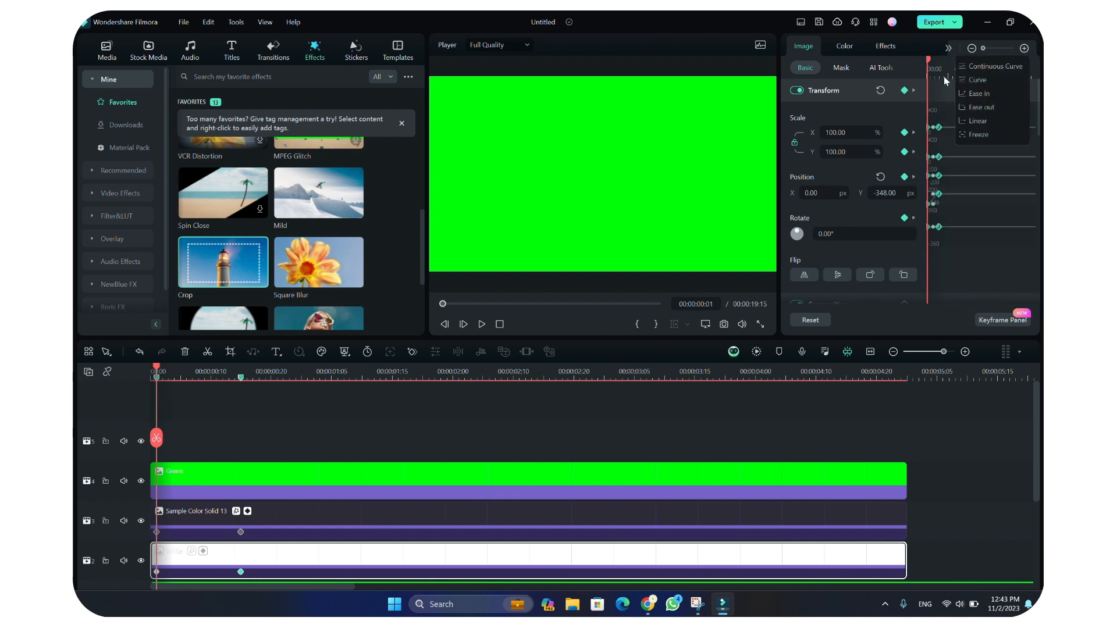
pyautogui.click(972, 107)
# Step: Play the rise animation of the white bar and dark rectangle
pyautogui.click(269, 420)
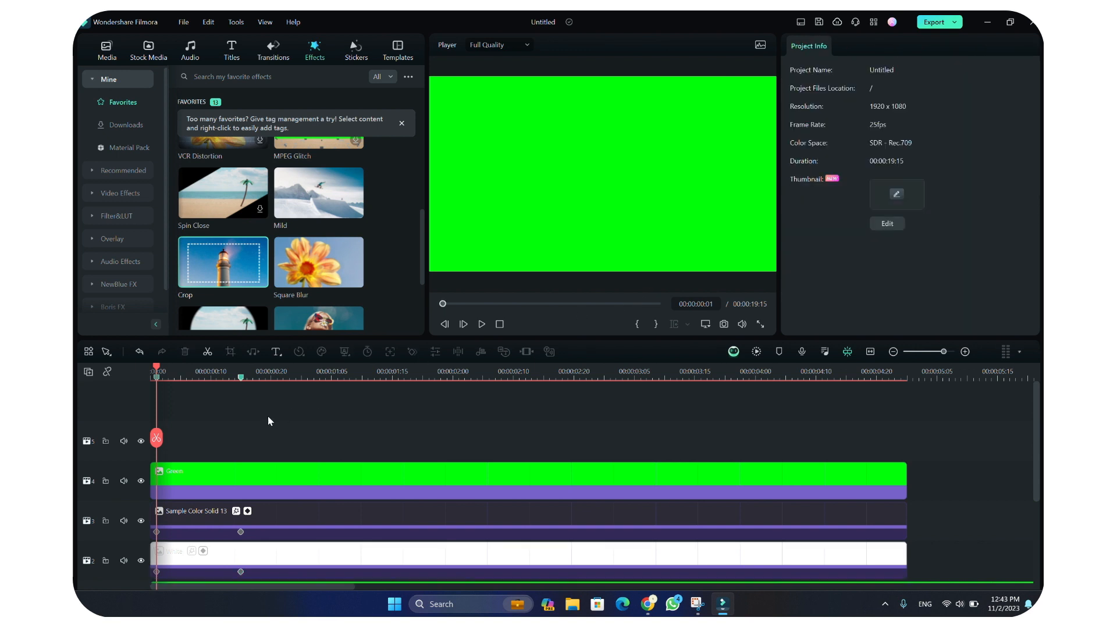
pyautogui.press('space')
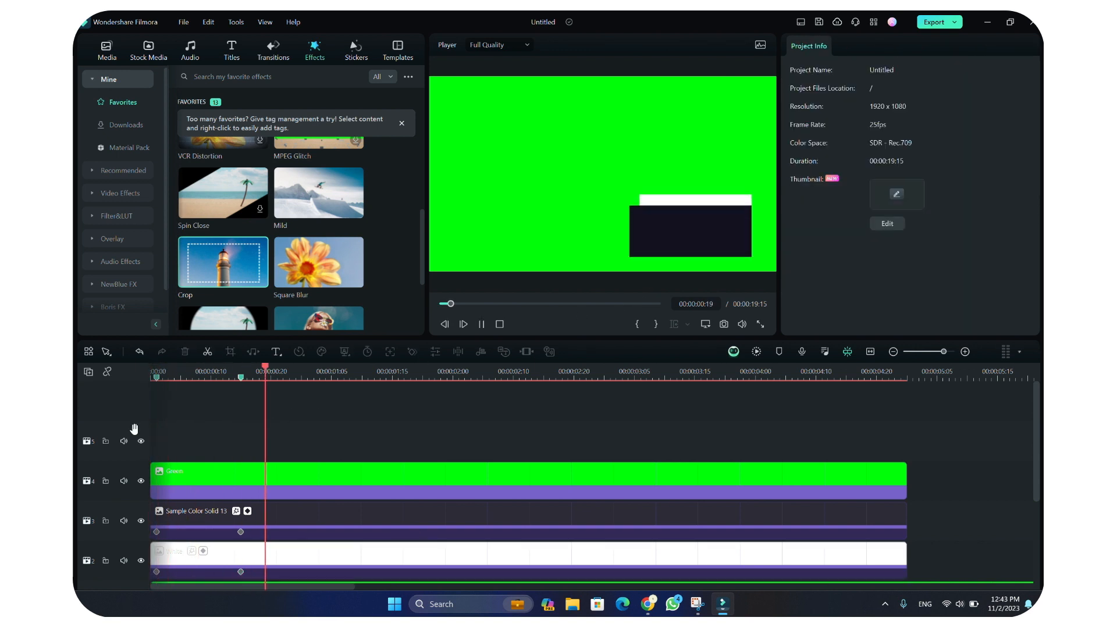
pyautogui.moveTo(290, 434); pyautogui.dragTo(129, 399)
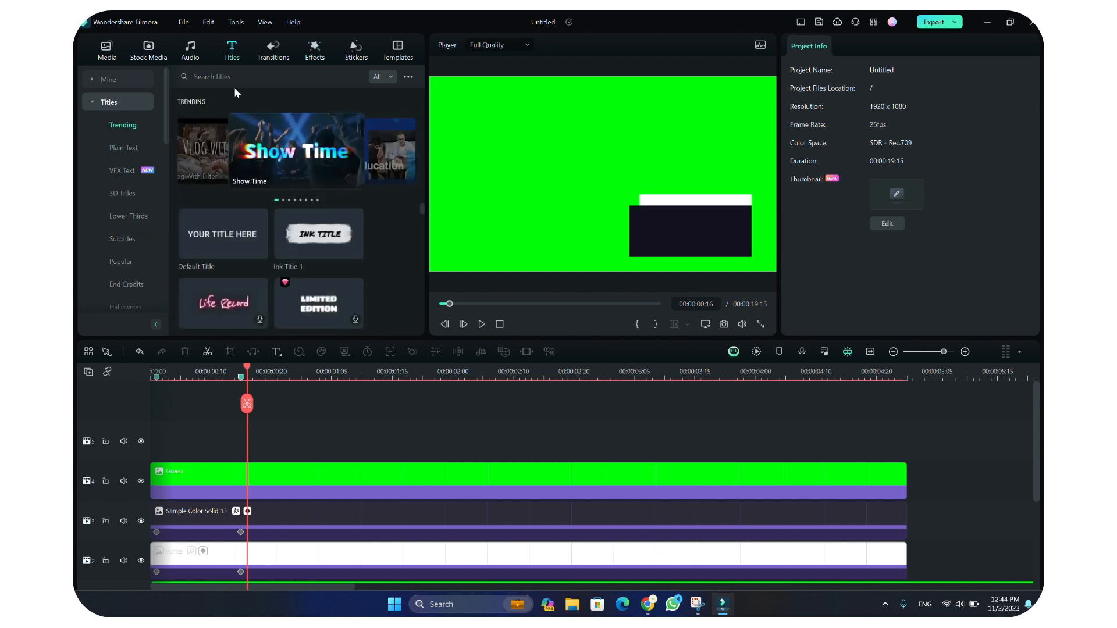
# Step: Add a Default Title at the start of track 5 and replace its text with the person's first name
pyautogui.moveTo(223, 234); pyautogui.dragTo(181, 401)
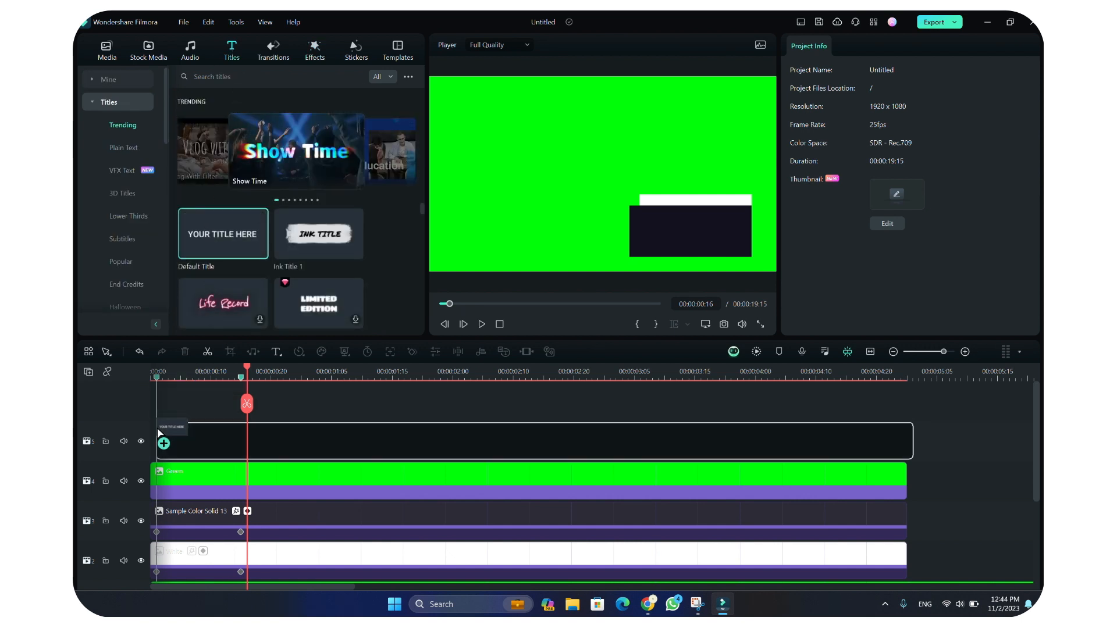
pyautogui.click(961, 324)
pyautogui.write('Chloe')
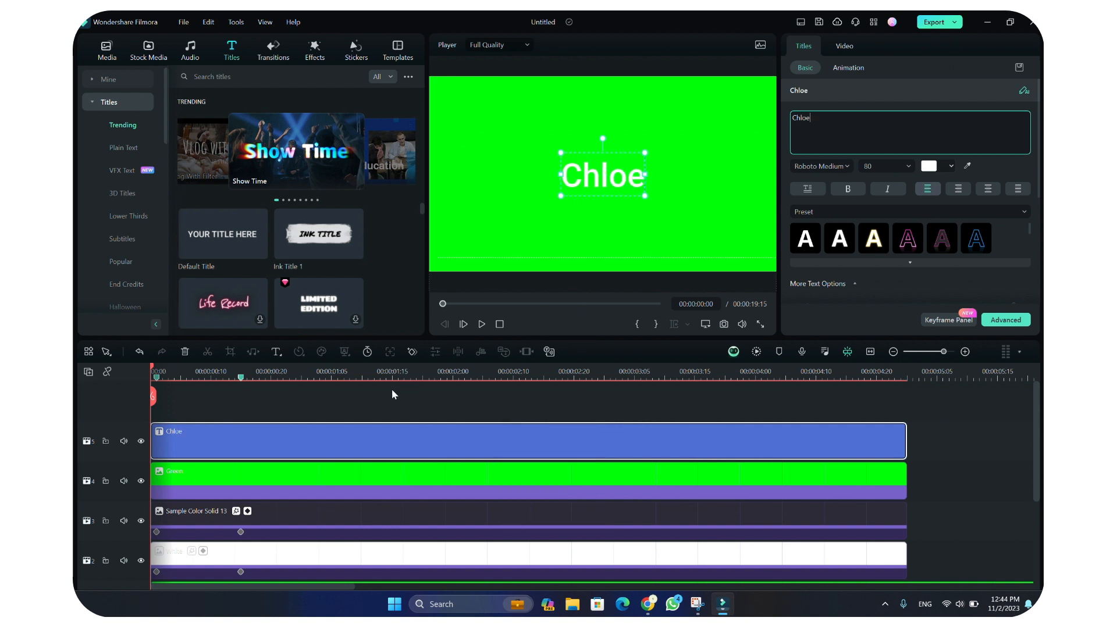
# Step: Style the title in Poppins Bold at size 49 and place it in the upper-left part of the dark rectangle
pyautogui.click(302, 374)
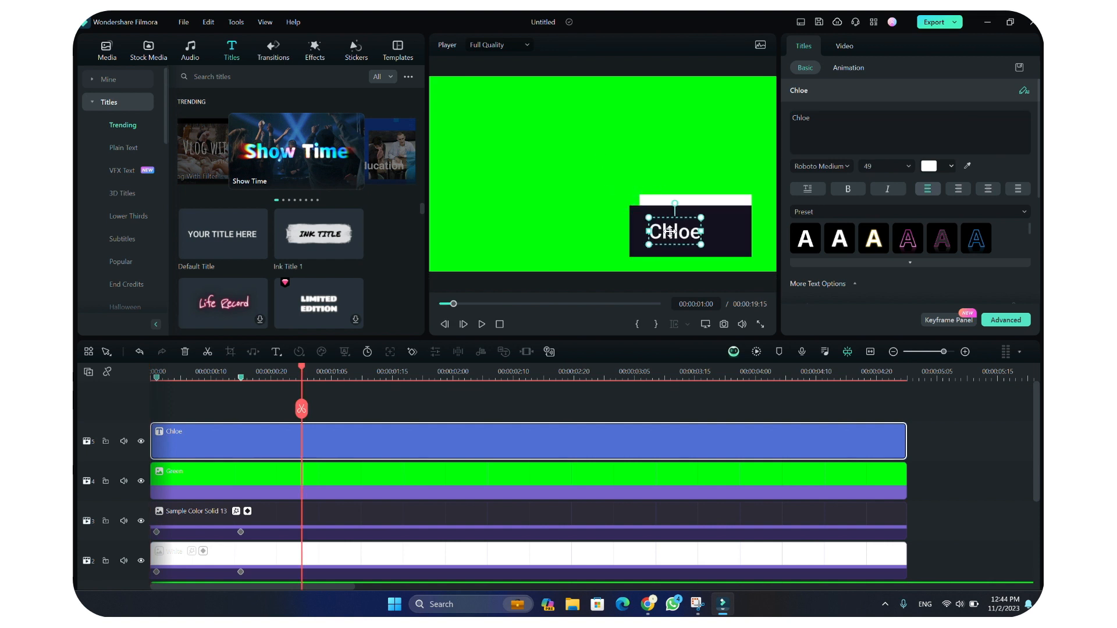
pyautogui.moveTo(657, 226); pyautogui.dragTo(666, 230)
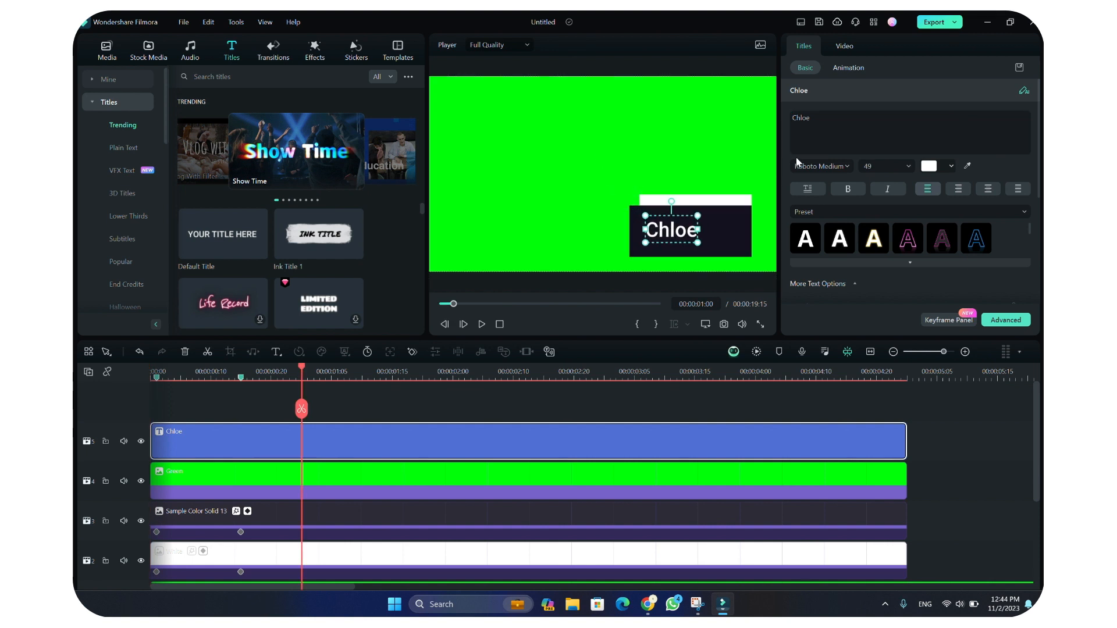
pyautogui.click(818, 167)
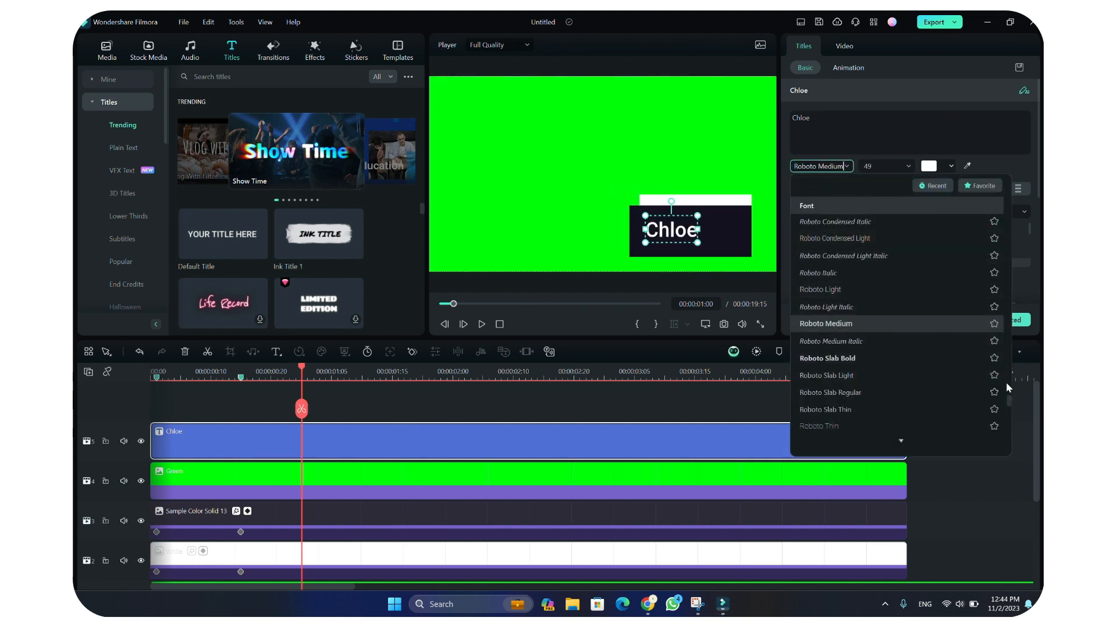
pyautogui.moveTo(1008, 402); pyautogui.dragTo(1039, 196)
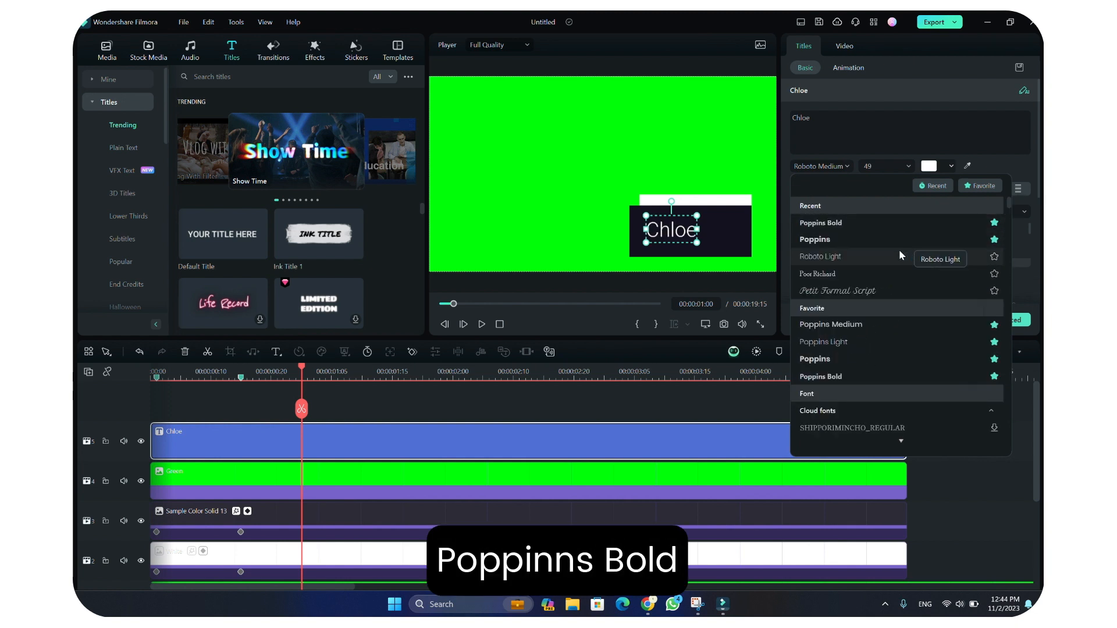
pyautogui.click(826, 224)
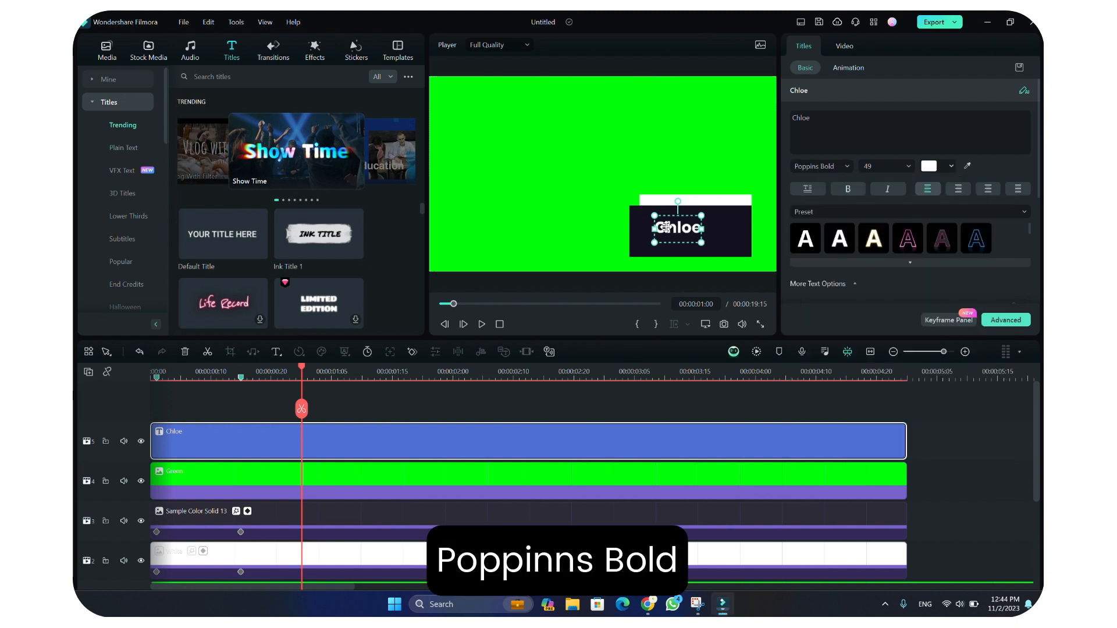
pyautogui.moveTo(665, 227); pyautogui.dragTo(659, 225)
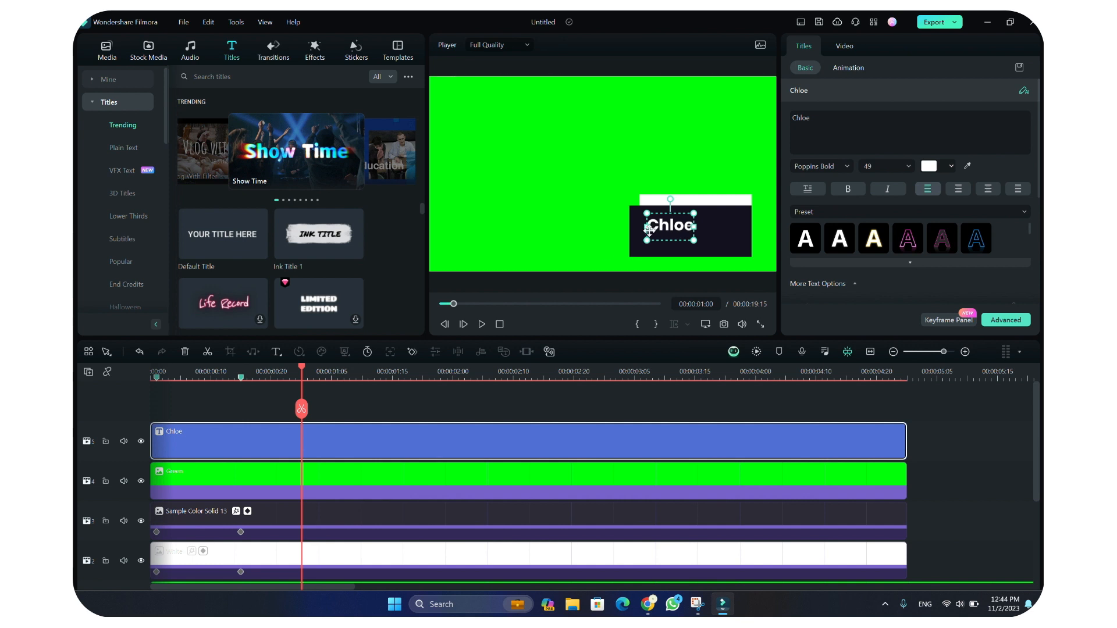
# Step: Keyframe the title's transform at 00:00:00:01 and 00:00:00:15, setting its Y position to -244 px at the first keyframe
pyautogui.moveTo(300, 410); pyautogui.dragTo(132, 395)
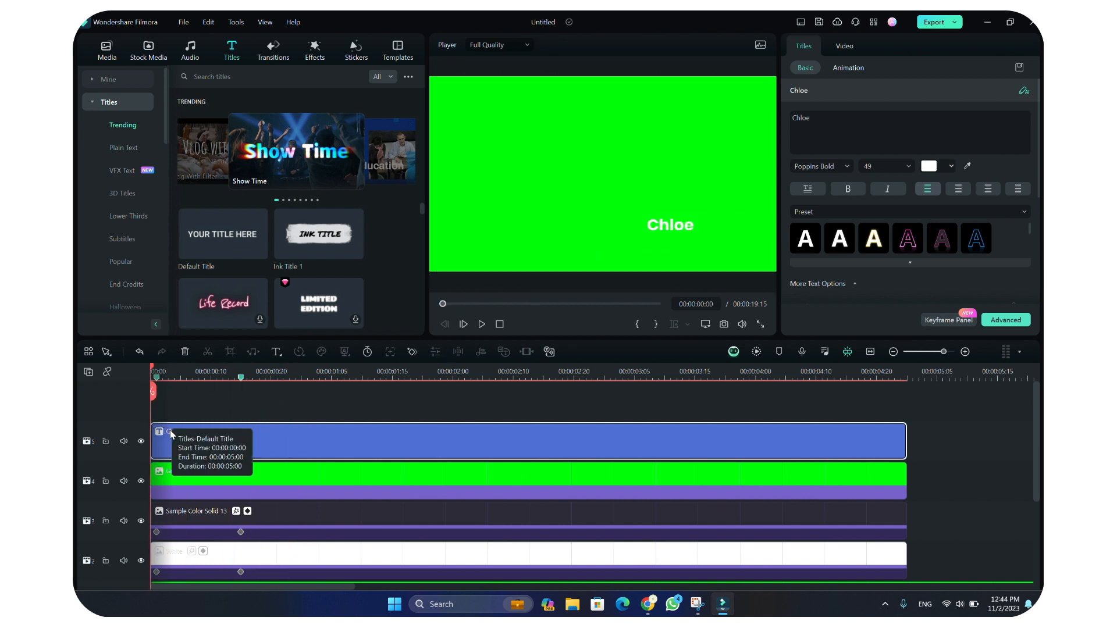
pyautogui.click(211, 448)
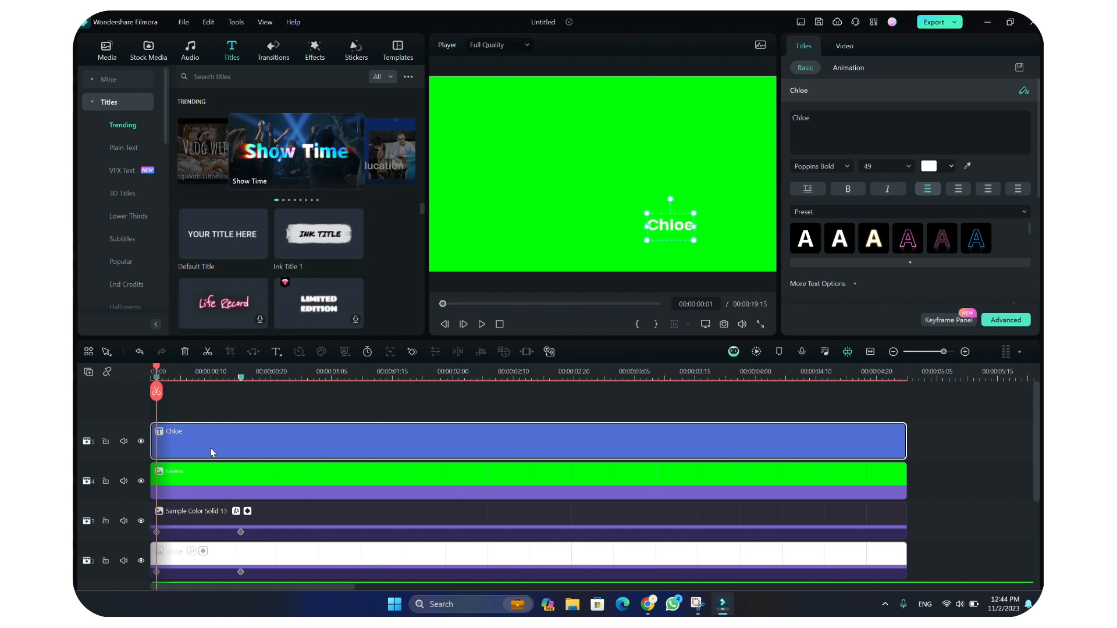
pyautogui.click(841, 48)
pyautogui.click(1018, 91)
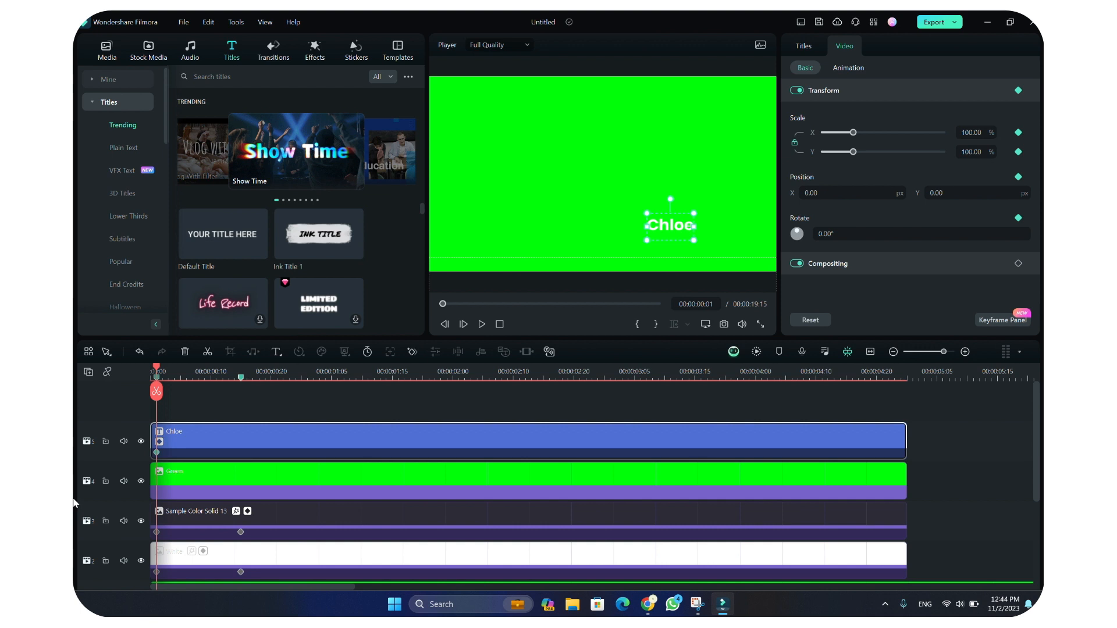
pyautogui.click(246, 399)
pyautogui.moveTo(246, 399); pyautogui.dragTo(241, 401)
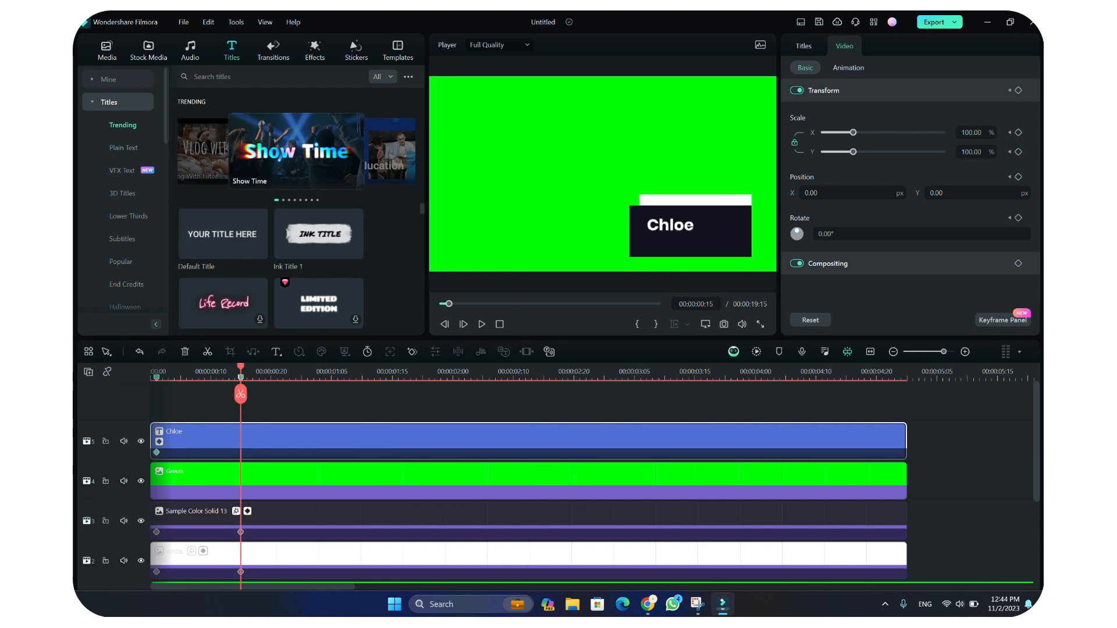
pyautogui.click(1018, 92)
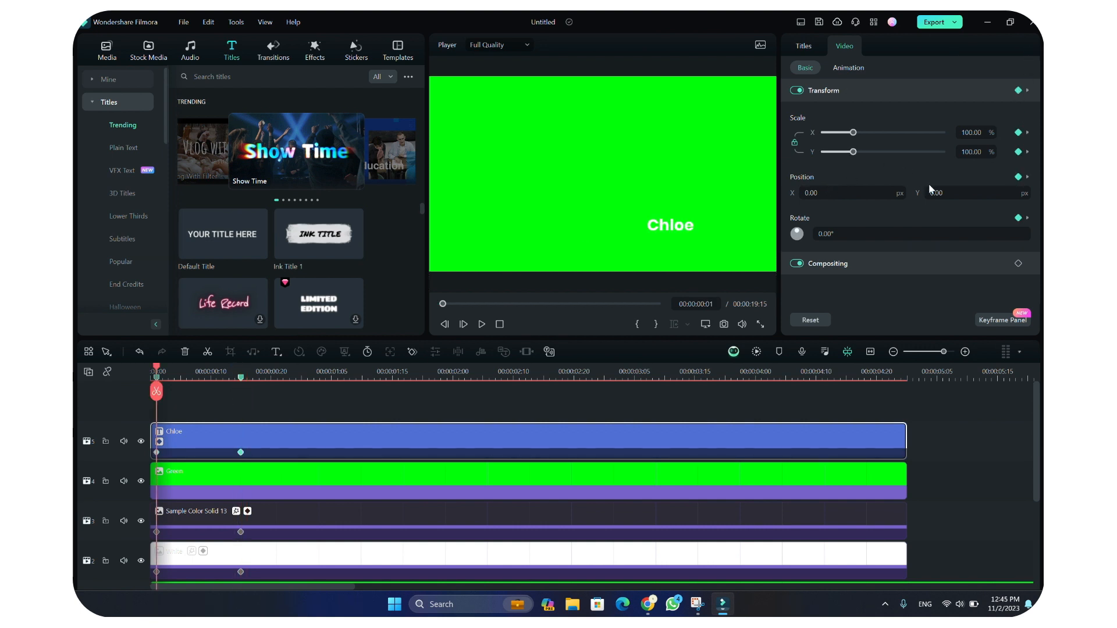
pyautogui.moveTo(943, 194); pyautogui.dragTo(911, 194)
# Step: Move the short Green clip up to track 6 and the title clip down to track 4
pyautogui.moveTo(487, 490); pyautogui.dragTo(449, 391)
pyautogui.moveTo(406, 470); pyautogui.dragTo(403, 515)
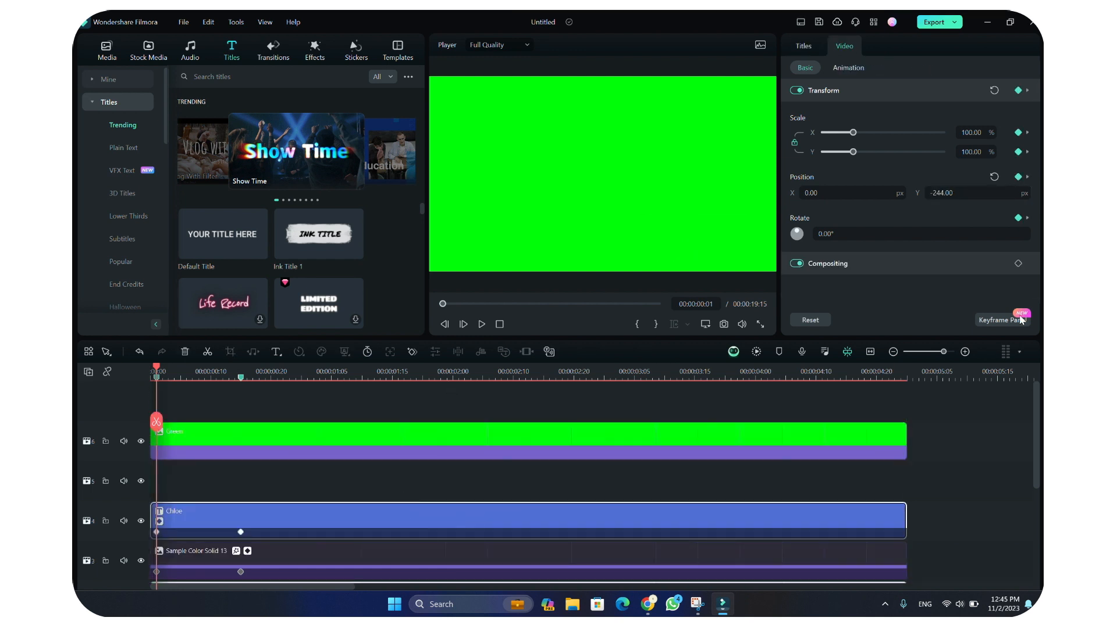
# Step: Apply easing to the title's transform keyframes at 00:00:00:15
pyautogui.click(997, 321)
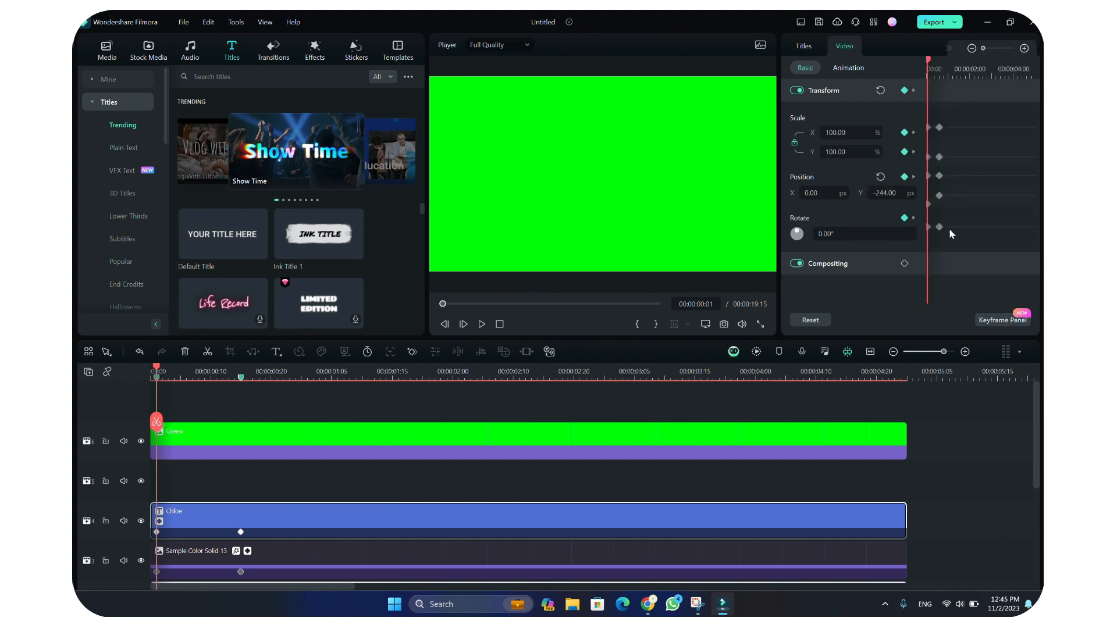
pyautogui.rightClick(940, 159)
pyautogui.click(946, 266)
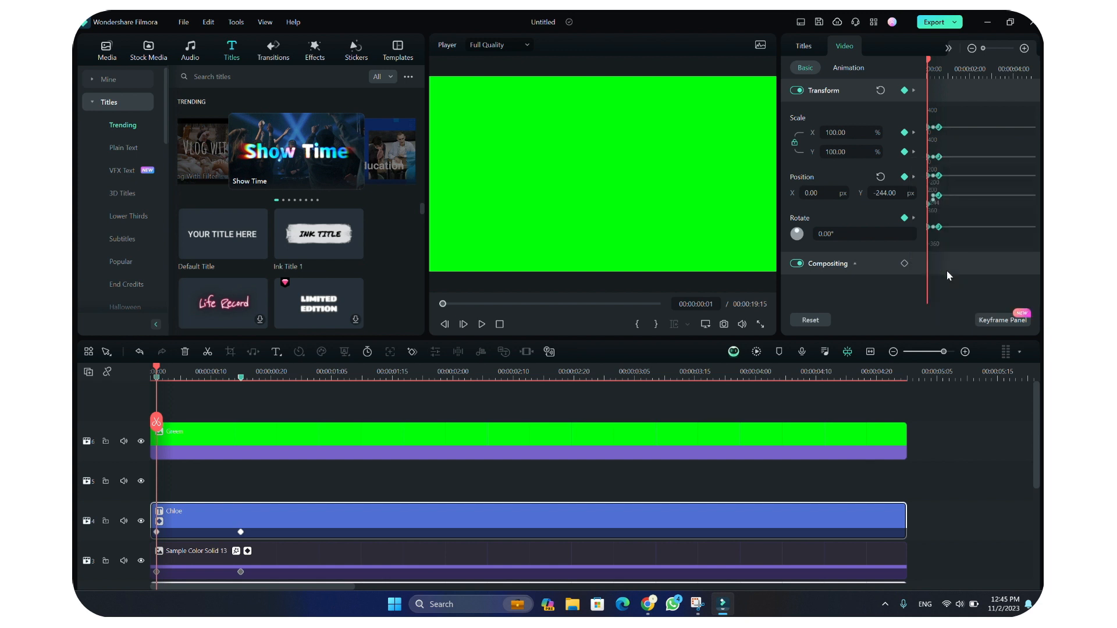
# Step: Play the opening animation twice to check the title rising with the rectangles
pyautogui.click(344, 403)
pyautogui.press('space')
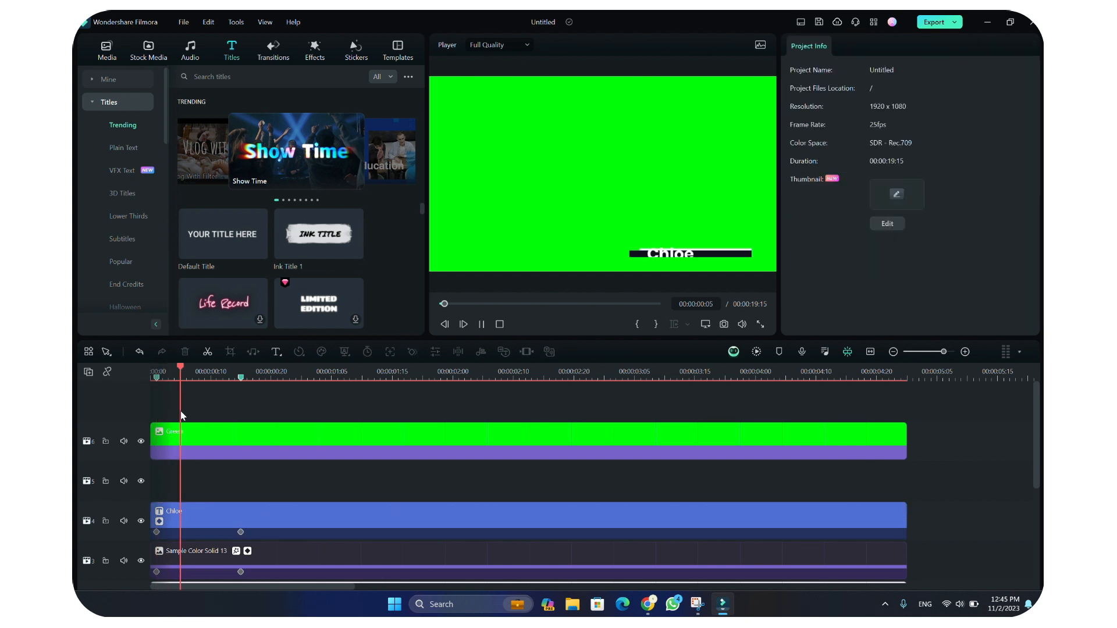
pyautogui.press('space')
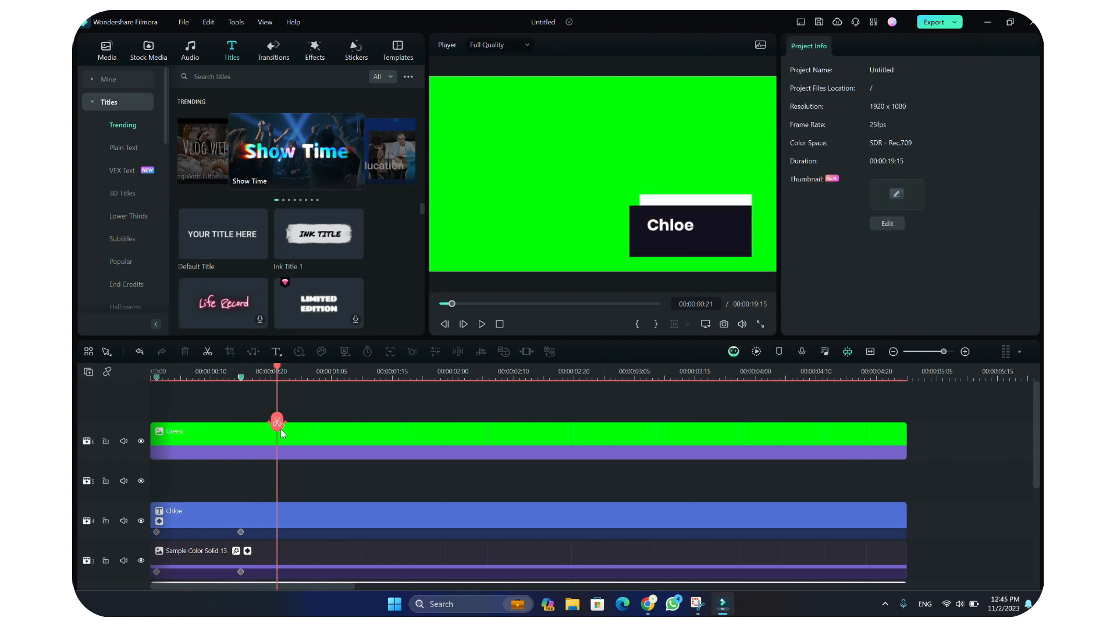
pyautogui.moveTo(278, 431); pyautogui.dragTo(150, 431)
pyautogui.press('space')
pyautogui.press('space')
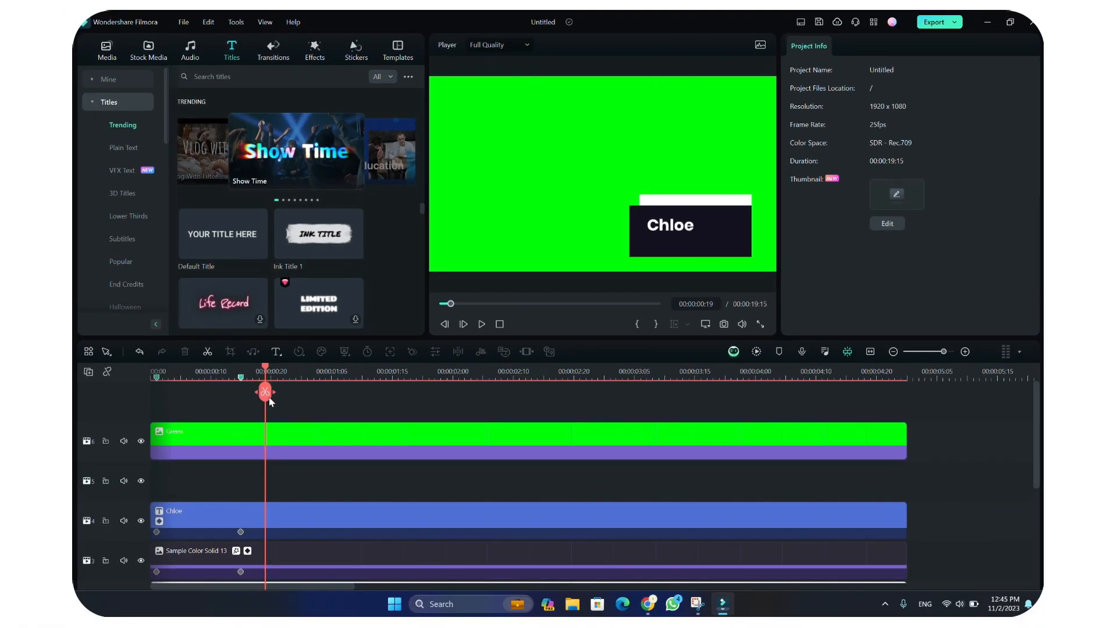
# Step: Duplicate the keyframed title clip from track 4 onto track 5, starting at 00:00:00:00
pyautogui.moveTo(113, 470); pyautogui.dragTo(137, 382)
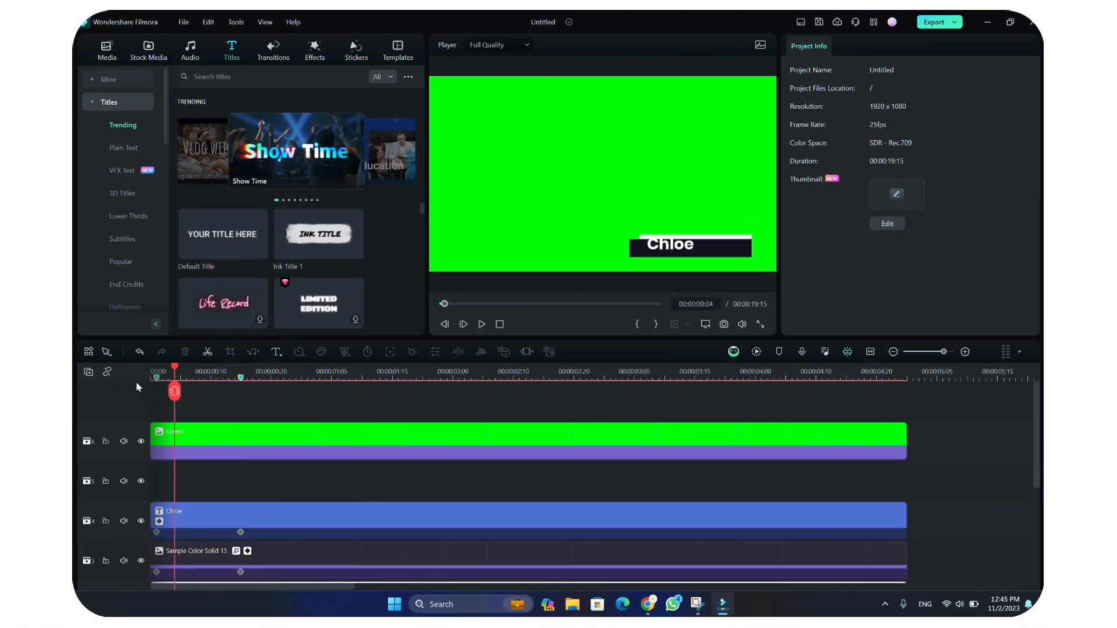
pyautogui.click(178, 528)
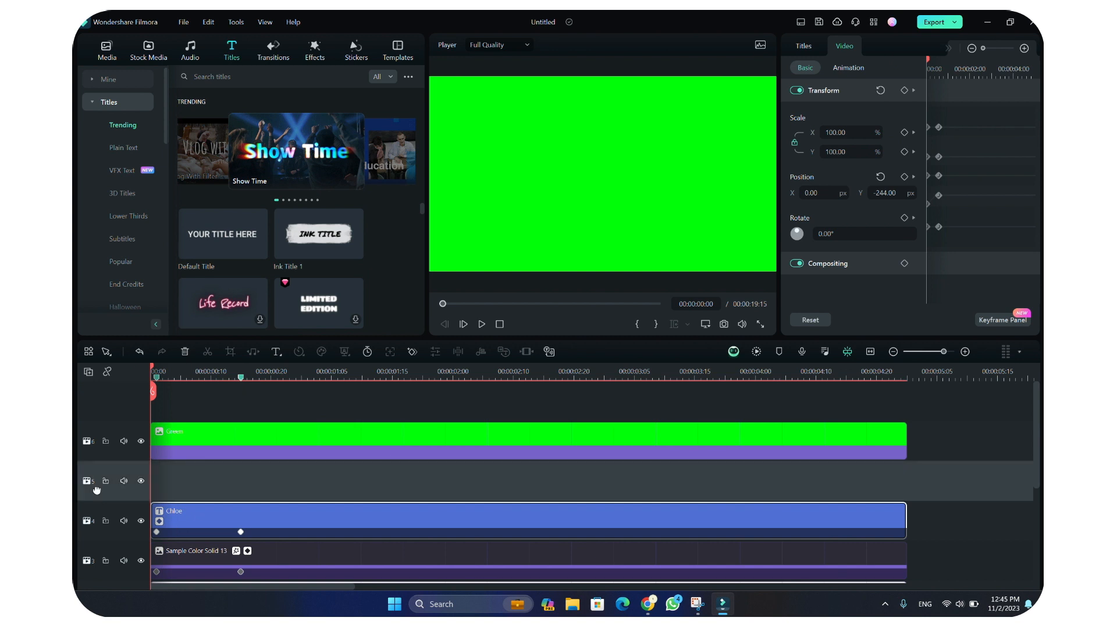
pyautogui.hotkey('ctrl', 'v')
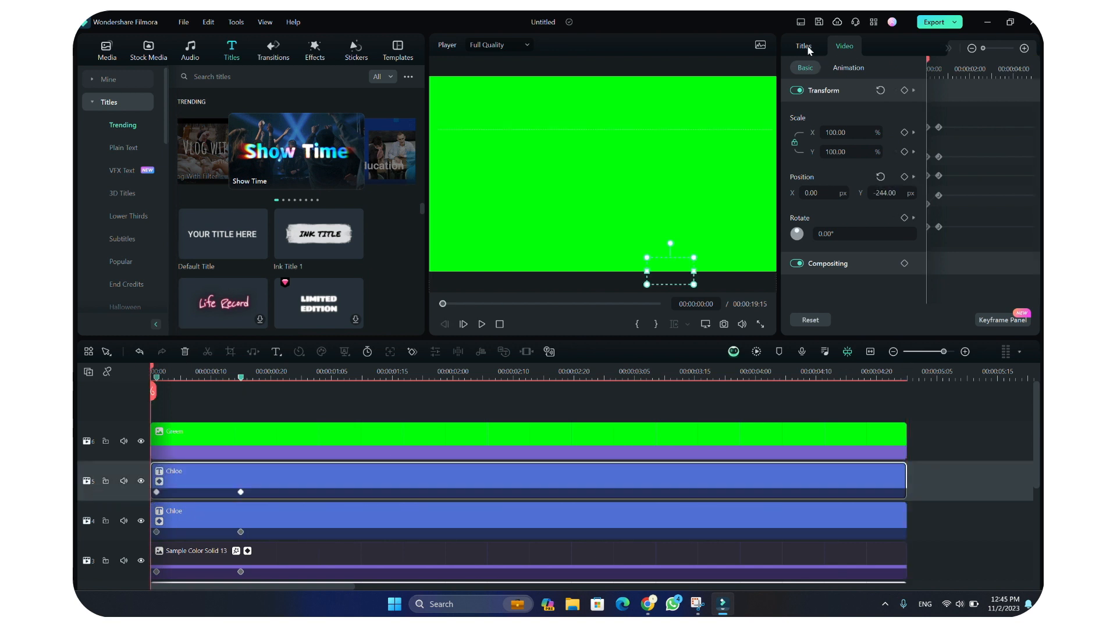
# Step: Replace the text of the duplicated title on track 5 with "Wondershare Filmora"
pyautogui.click(805, 46)
pyautogui.click(840, 121)
pyautogui.hotkey('ctrl', 'a')
pyautogui.press('BackSpace')
pyautogui.press('capslock')
pyautogui.write('W')
pyautogui.press('capslock')
pyautogui.write('ond')
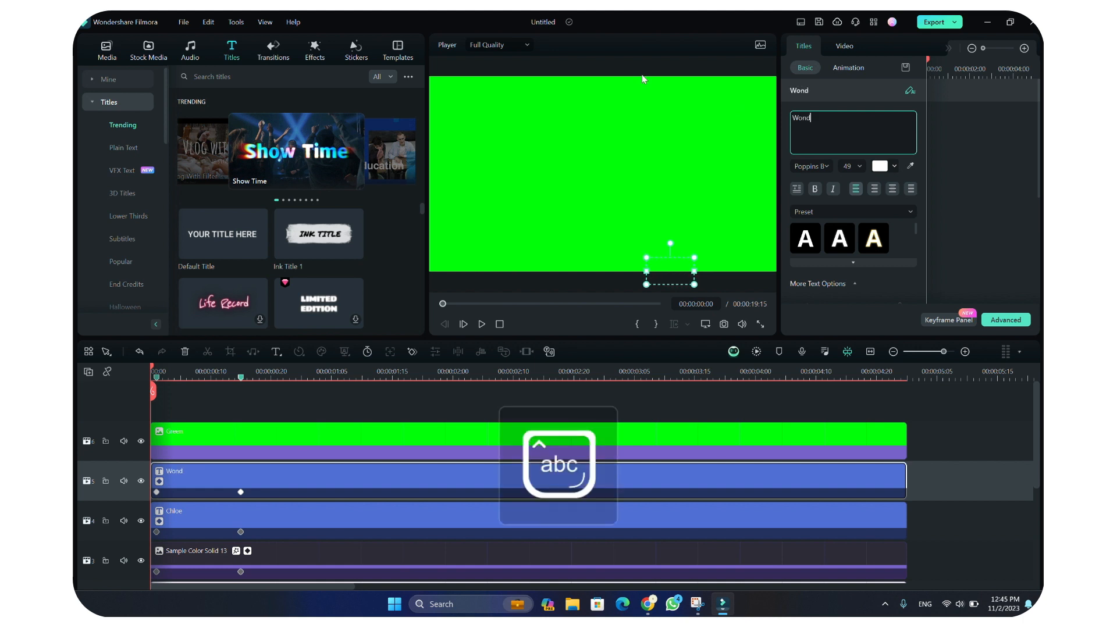
pyautogui.write('ershare')
pyautogui.press('capslock')
pyautogui.write('F')
pyautogui.press('capslock')
pyautogui.write('ilmora')
pyautogui.click(246, 419)
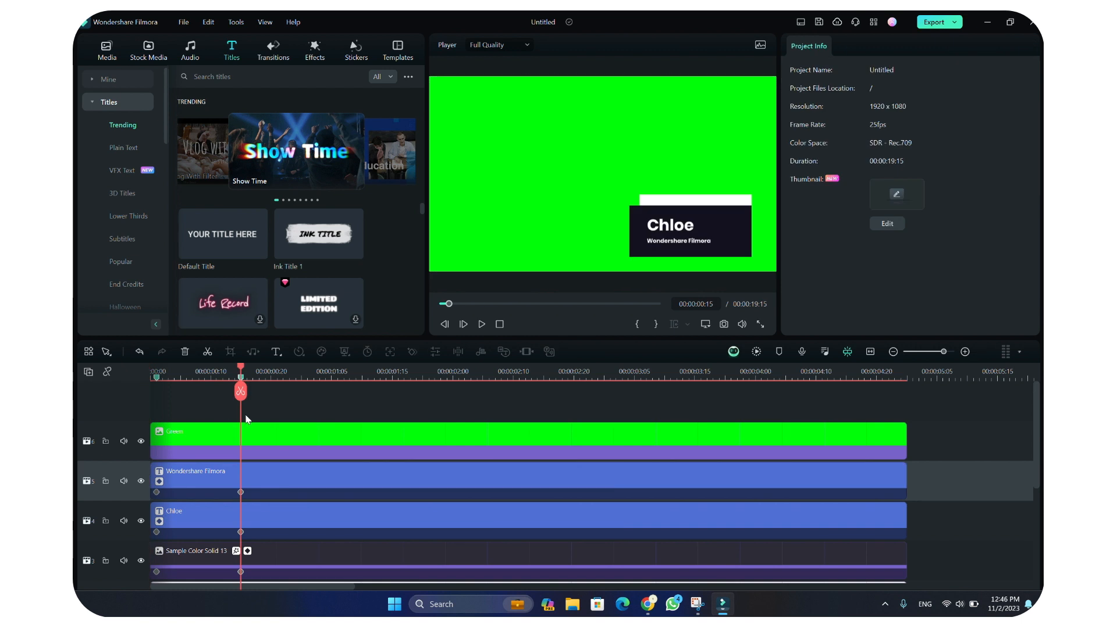
# Step: Play the opening animation from the start four times to check both titles rising with the rectangles
pyautogui.moveTo(245, 387); pyautogui.dragTo(148, 375)
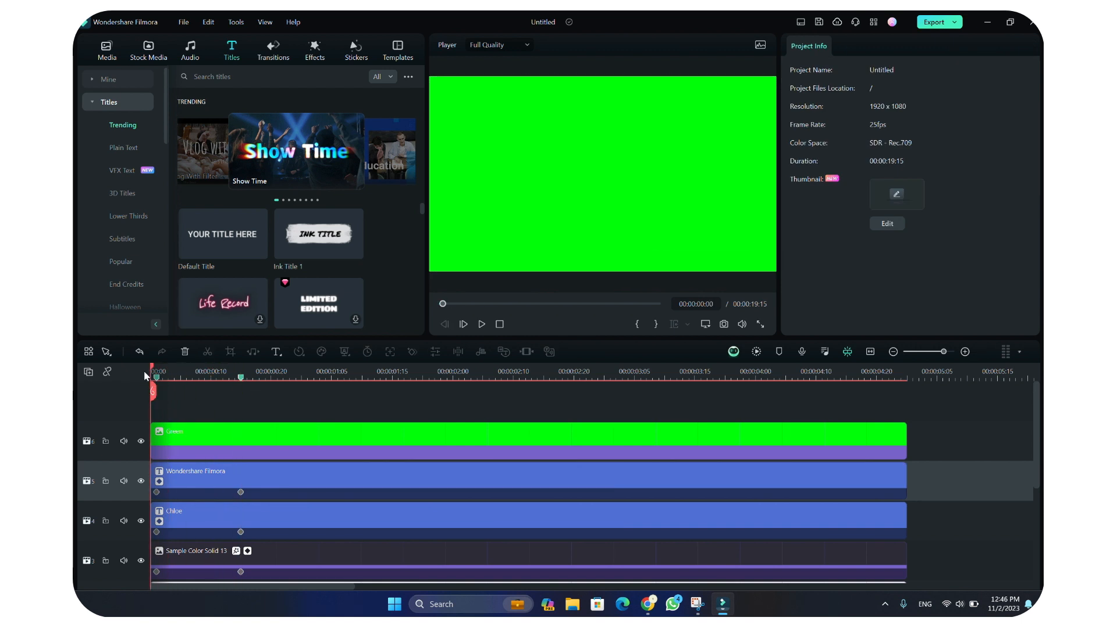
pyautogui.press('space')
pyautogui.press('space')
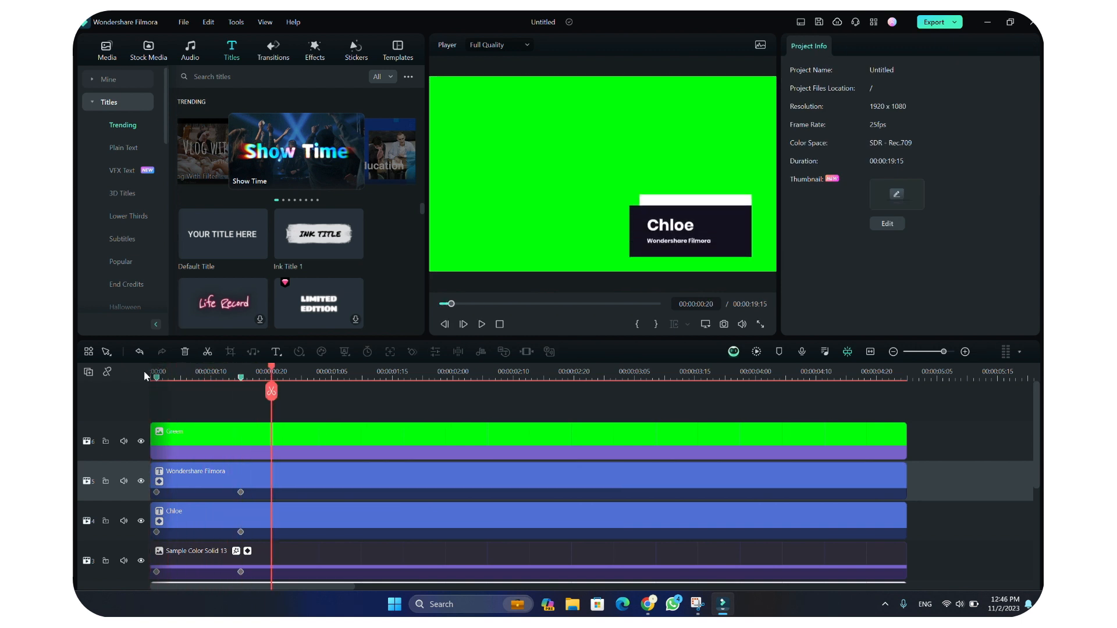
pyautogui.moveTo(276, 395); pyautogui.dragTo(108, 400)
pyautogui.press('space')
pyautogui.press('space')
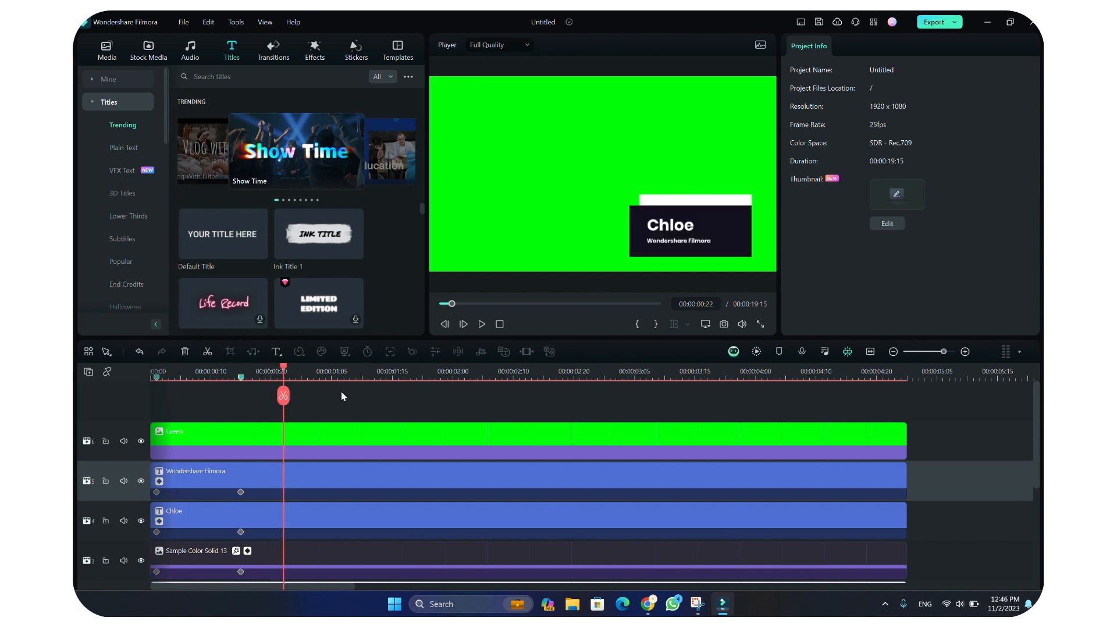
pyautogui.moveTo(285, 406); pyautogui.dragTo(129, 382)
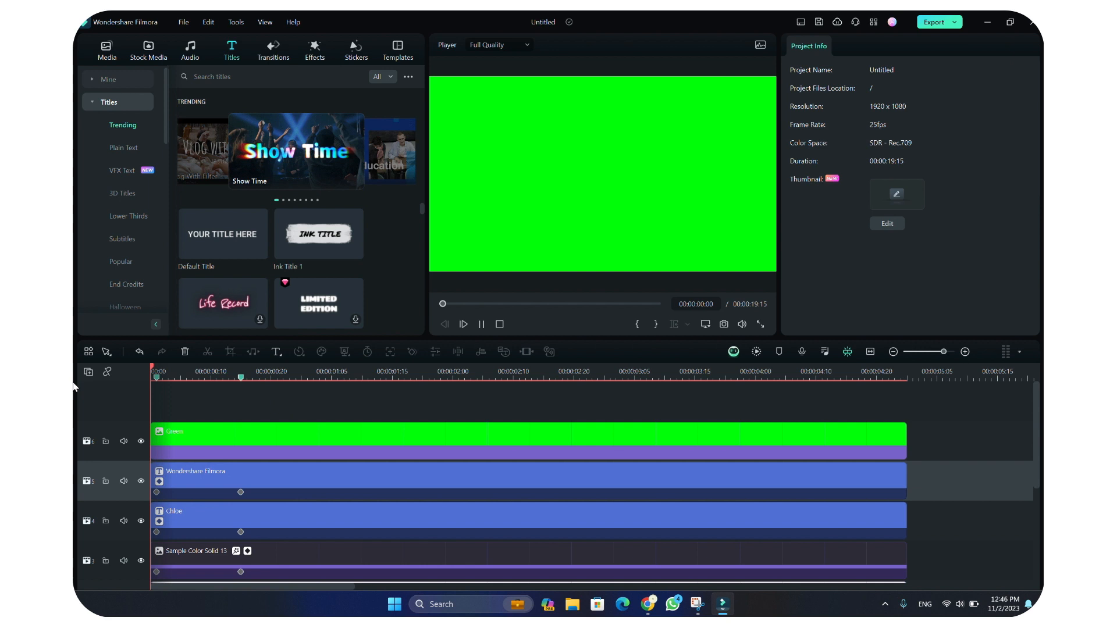
pyautogui.press('space')
pyautogui.press('space')
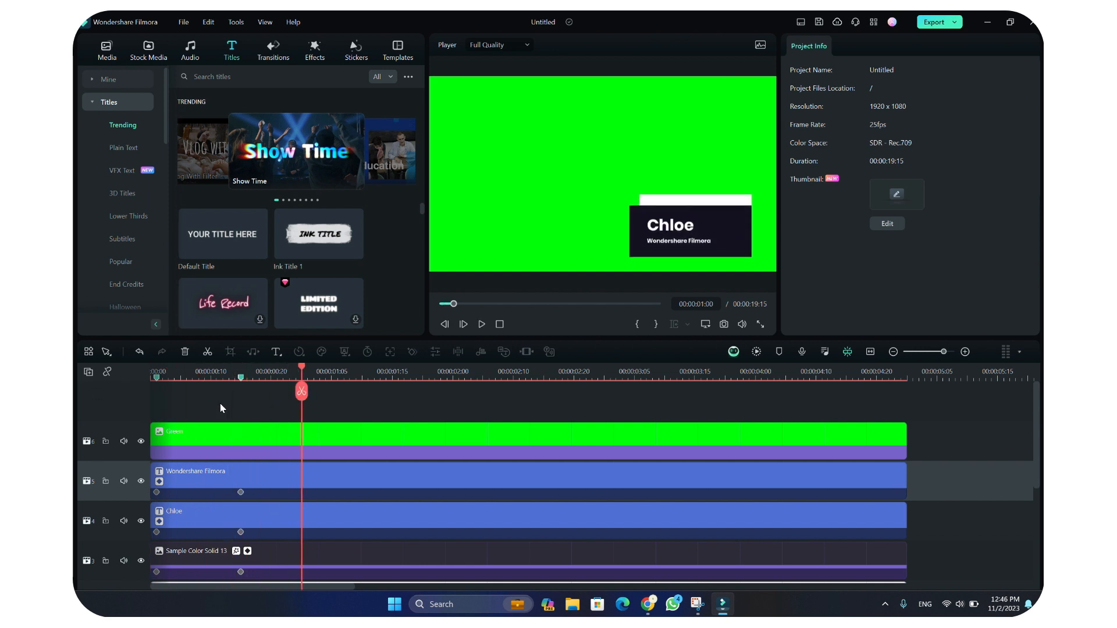
pyautogui.moveTo(304, 395); pyautogui.dragTo(153, 382)
pyautogui.press('space')
pyautogui.press('space')
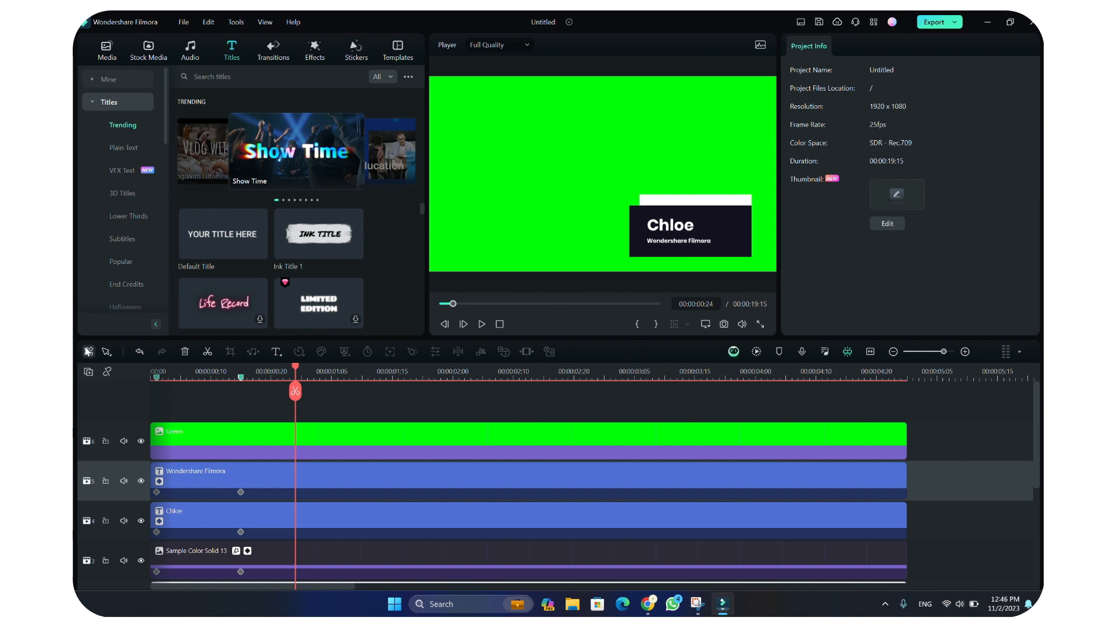